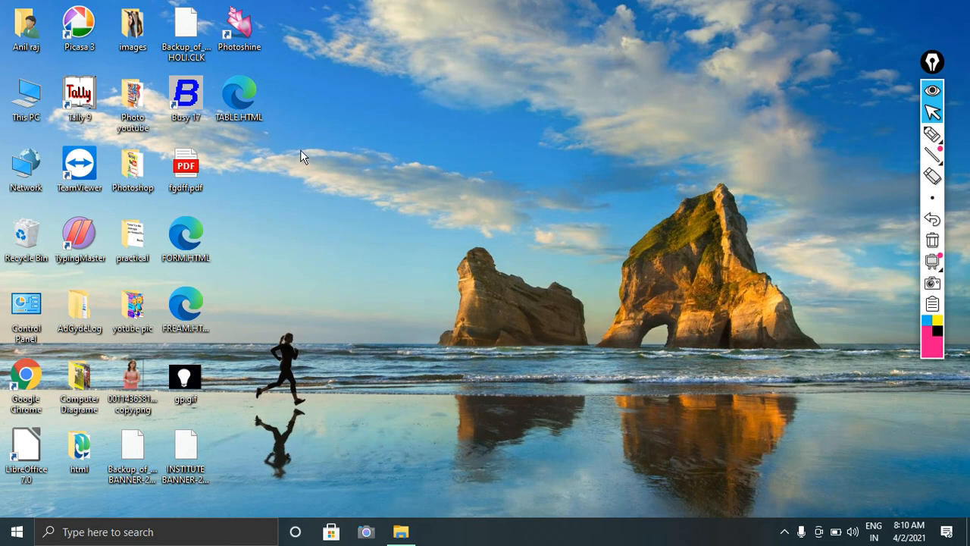
# Refresh the desktop twice from its right-click menu.
pyautogui.rightClick(300, 150)
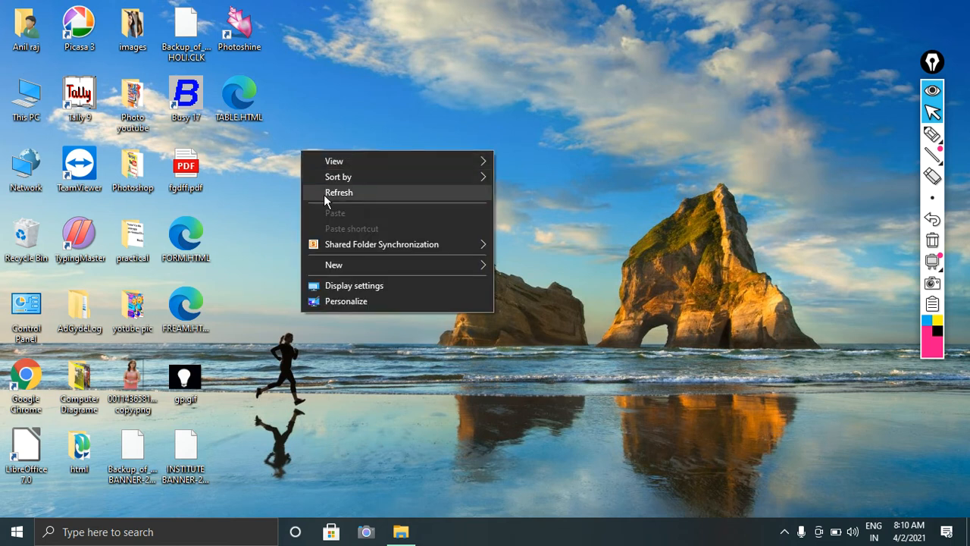
pyautogui.click(324, 193)
pyautogui.rightClick(305, 148)
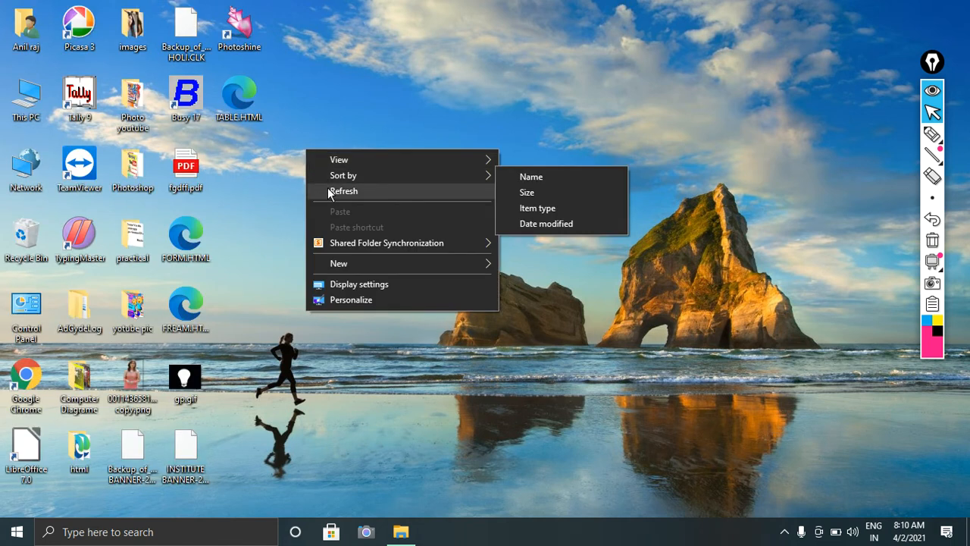
pyautogui.click(327, 190)
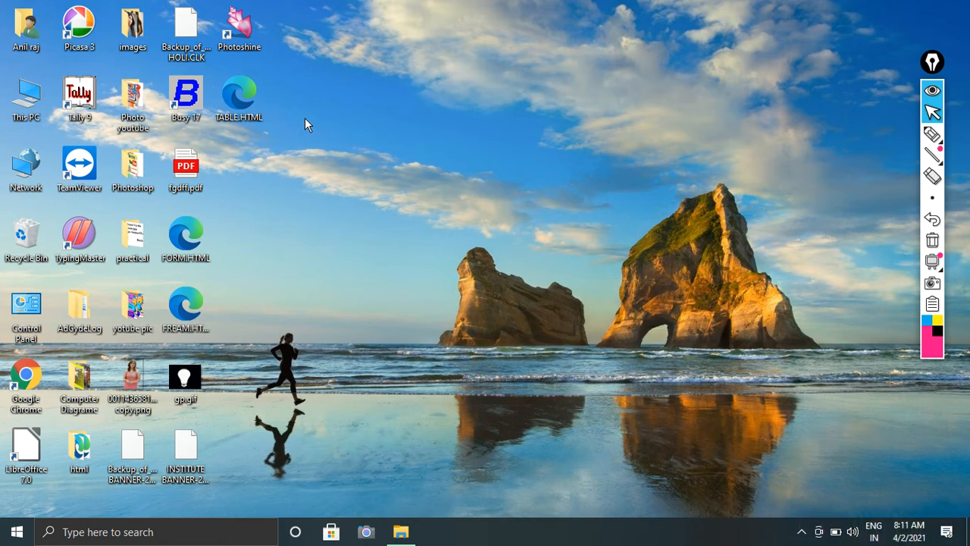
# Launch Microsoft Access by running msaccess from the Run dialog.
pyautogui.press('super+r')
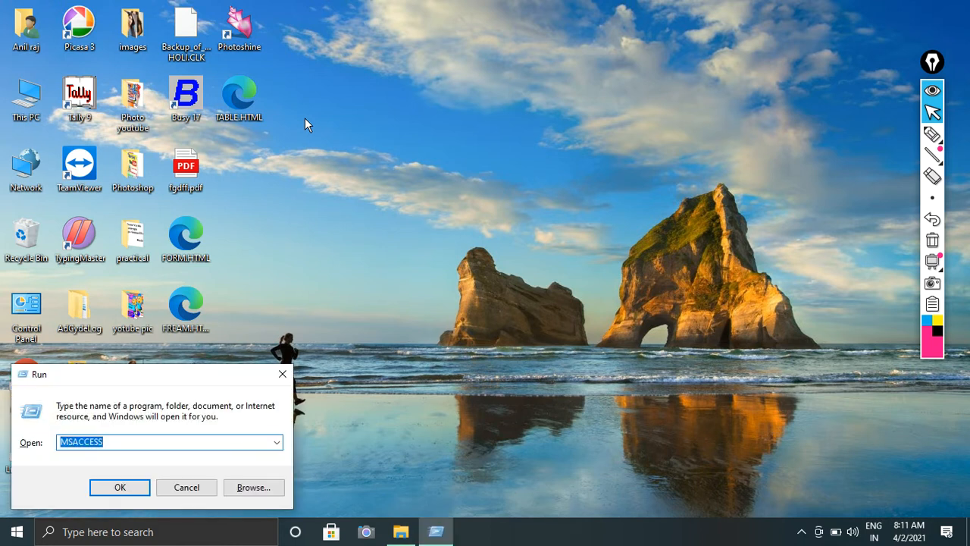
pyautogui.moveTo(201, 376); pyautogui.dragTo(428, 209)
pyautogui.moveTo(353, 275); pyautogui.dragTo(277, 274)
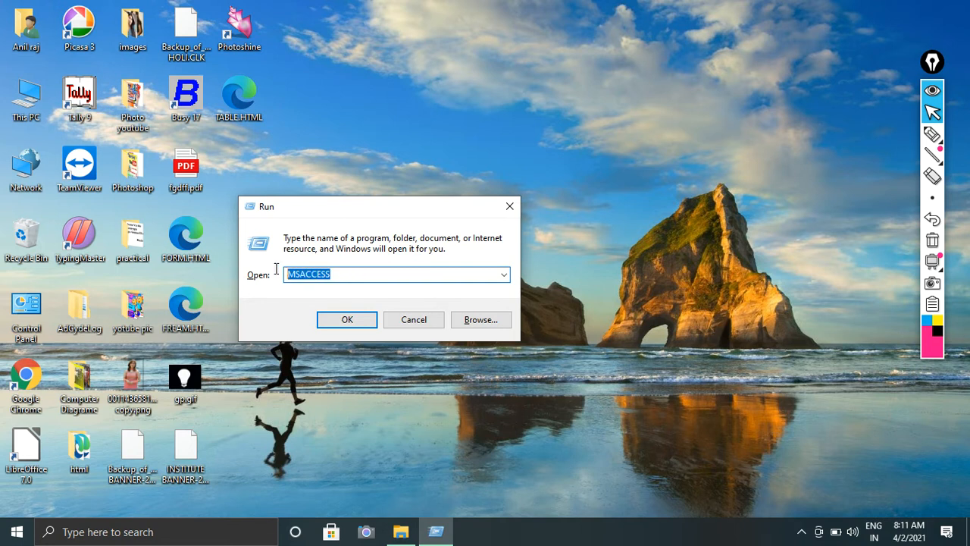
pyautogui.write('msa')
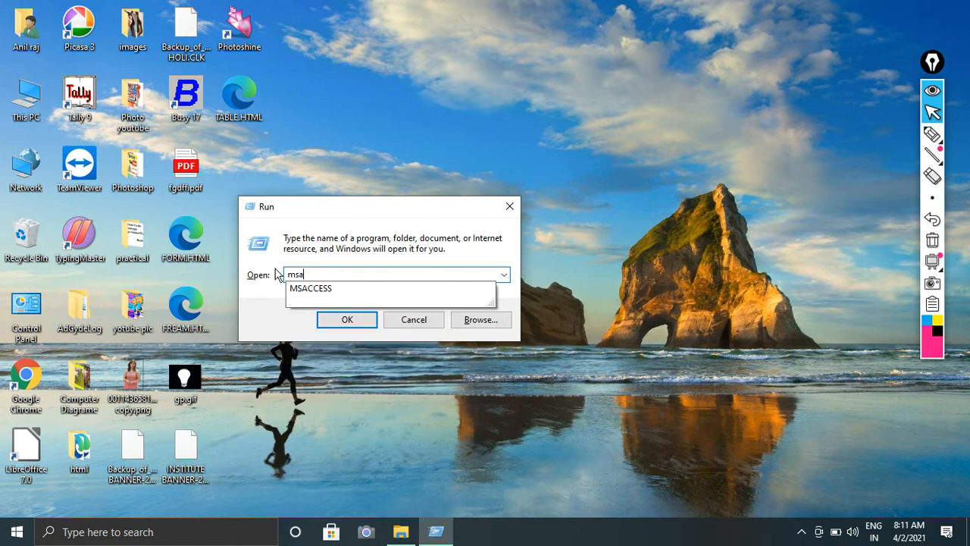
pyautogui.write('ccess')
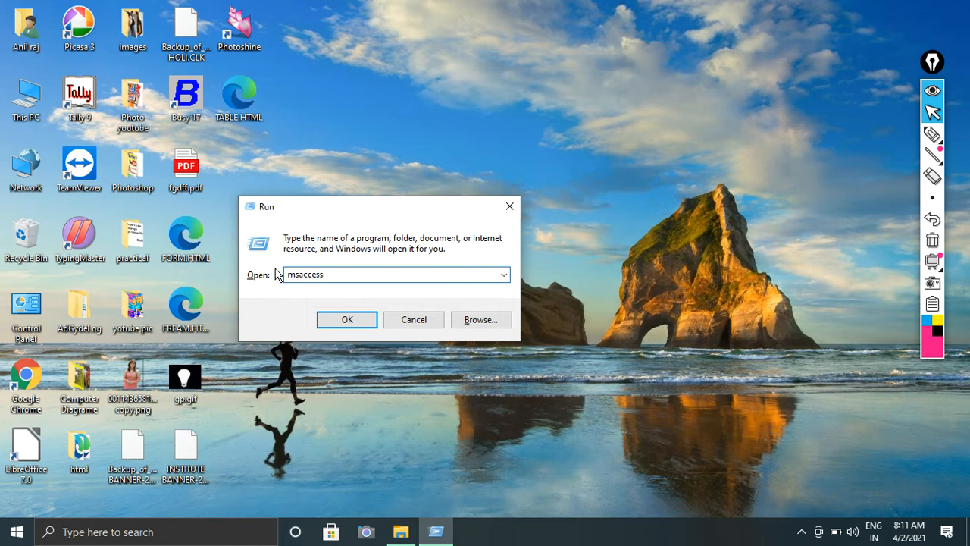
pyautogui.press('Return')
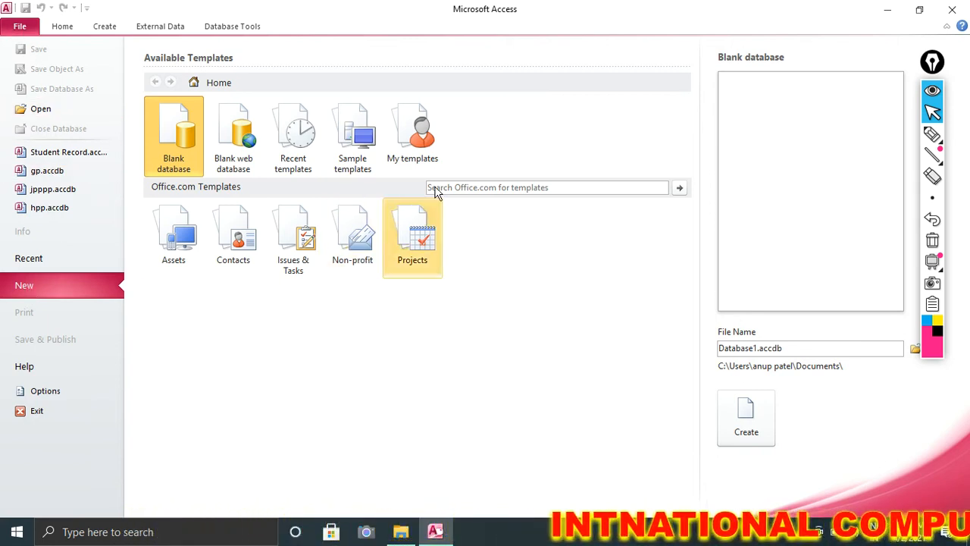
pyautogui.click(932, 134)
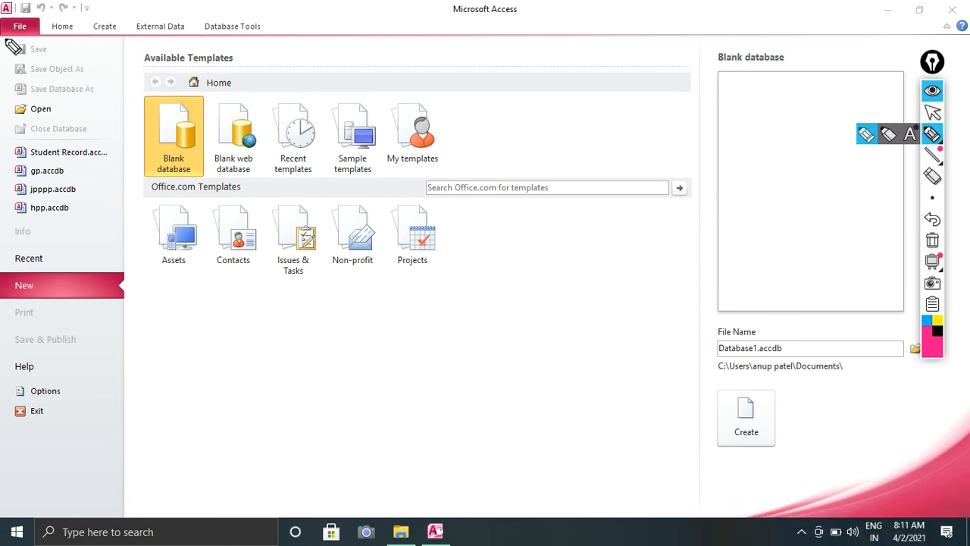
pyautogui.moveTo(6, 43)
pyautogui.mouseDown()
pyautogui.moveTo(291, 48)
pyautogui.moveTo(293, 21)
pyautogui.moveTo(43, 6)
pyautogui.moveTo(6, 47)
pyautogui.mouseUp()
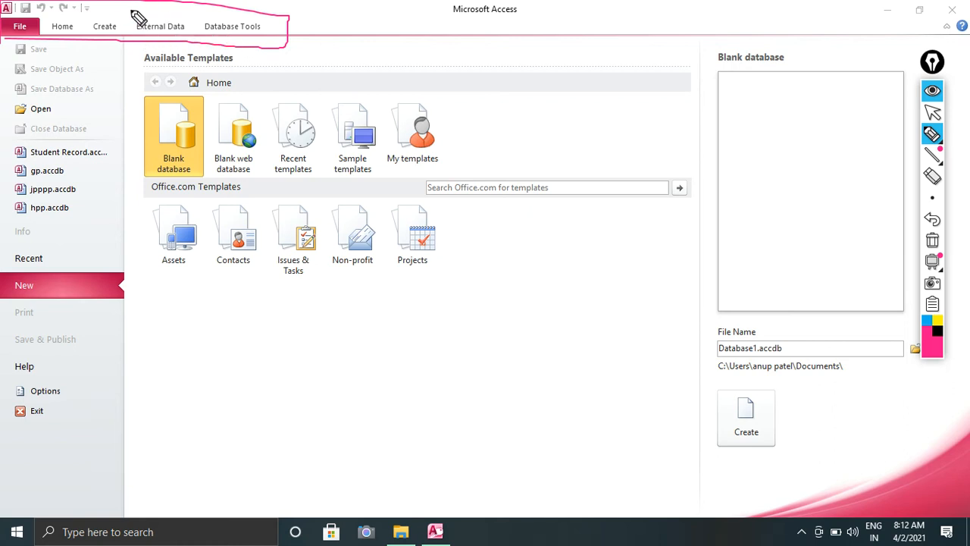
pyautogui.moveTo(131, 11)
pyautogui.mouseDown()
pyautogui.moveTo(128, 34)
pyautogui.moveTo(178, 47)
pyautogui.moveTo(150, 1)
pyautogui.moveTo(131, 9)
pyautogui.moveTo(167, 3)
pyautogui.mouseUp()
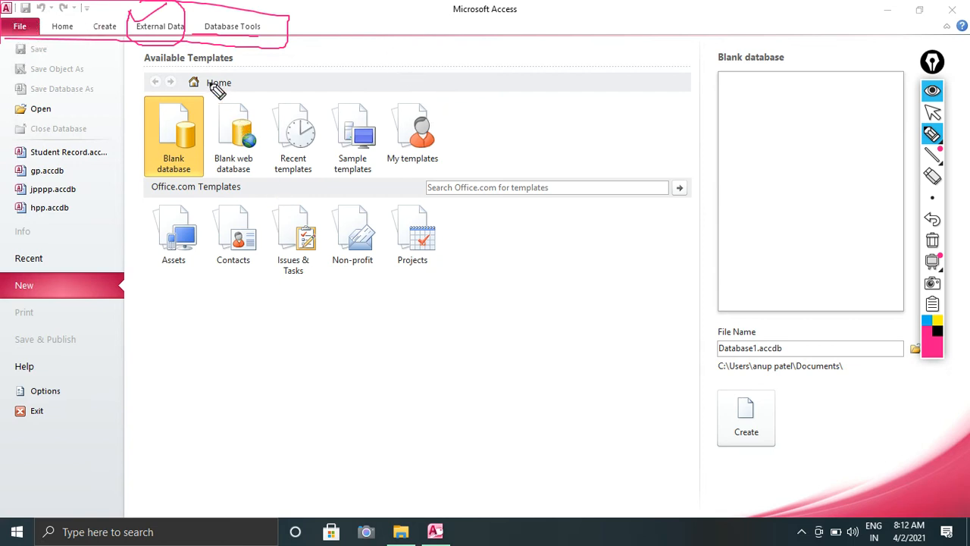
pyautogui.moveTo(141, 85)
pyautogui.mouseDown()
pyautogui.moveTo(447, 87)
pyautogui.moveTo(494, 247)
pyautogui.moveTo(441, 314)
pyautogui.moveTo(121, 313)
pyautogui.moveTo(123, 54)
pyautogui.mouseUp()
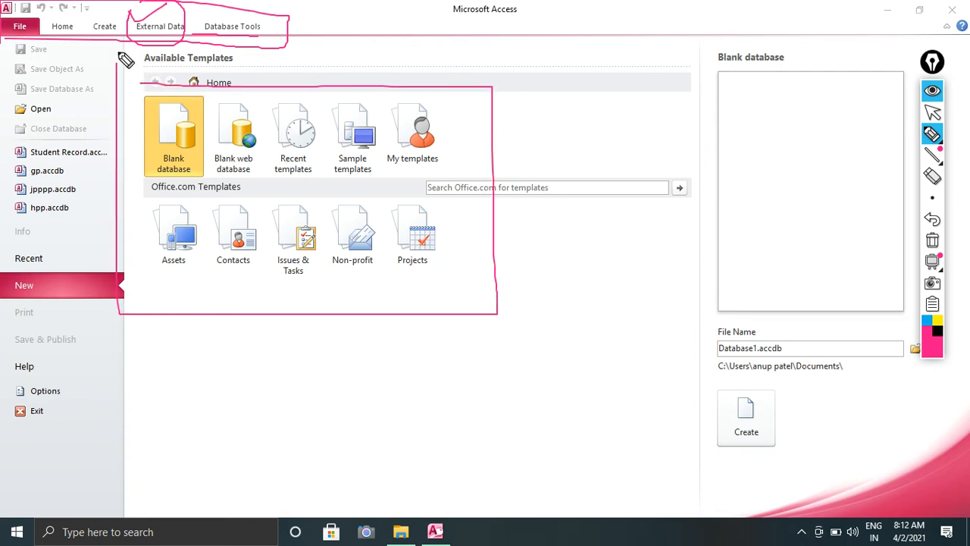
pyautogui.moveTo(115, 139); pyautogui.dragTo(186, 125)
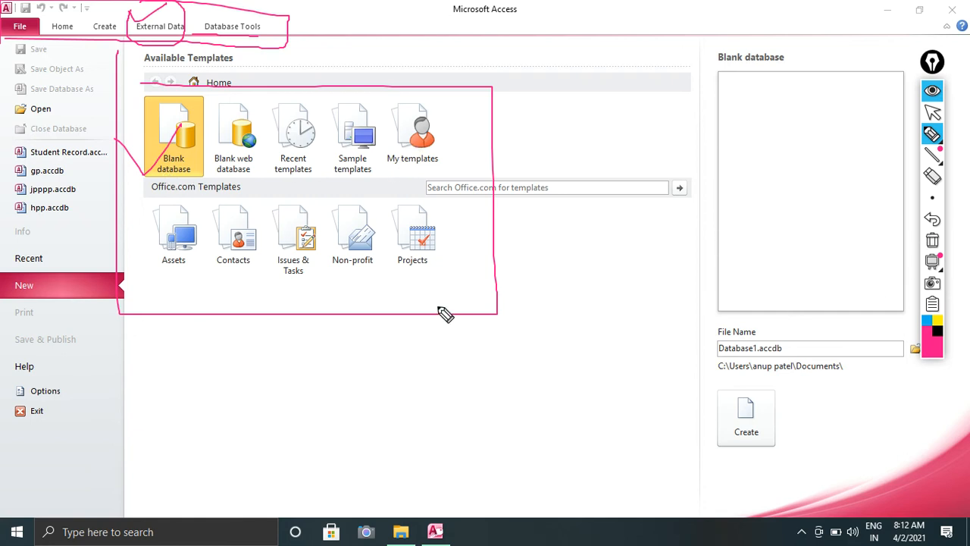
pyautogui.click(933, 242)
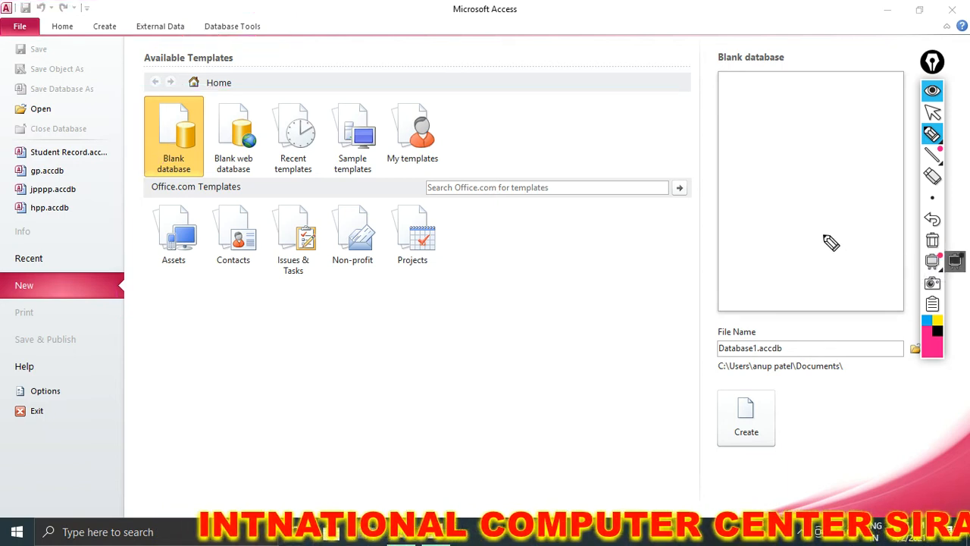
pyautogui.click(933, 114)
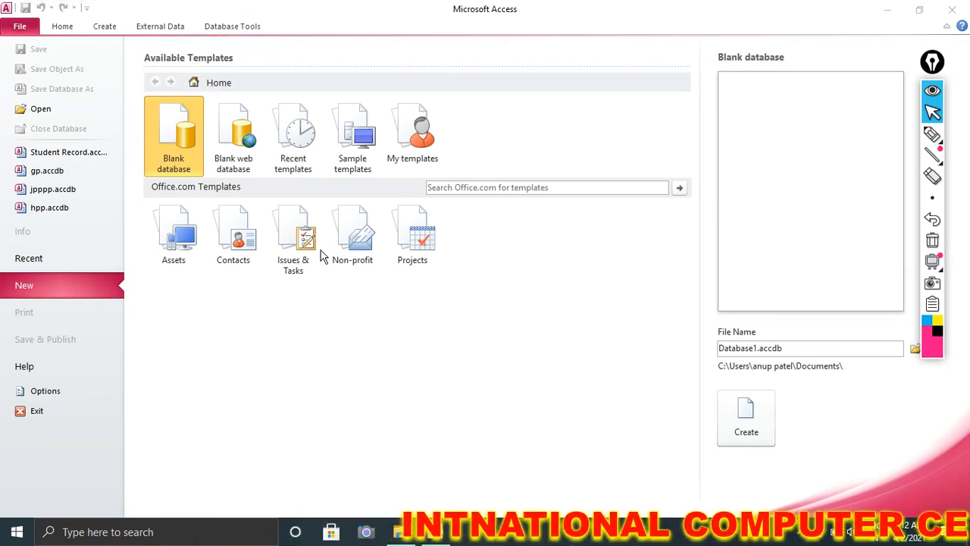
# Pick the Students template from the sample database templates.
pyautogui.click(358, 144)
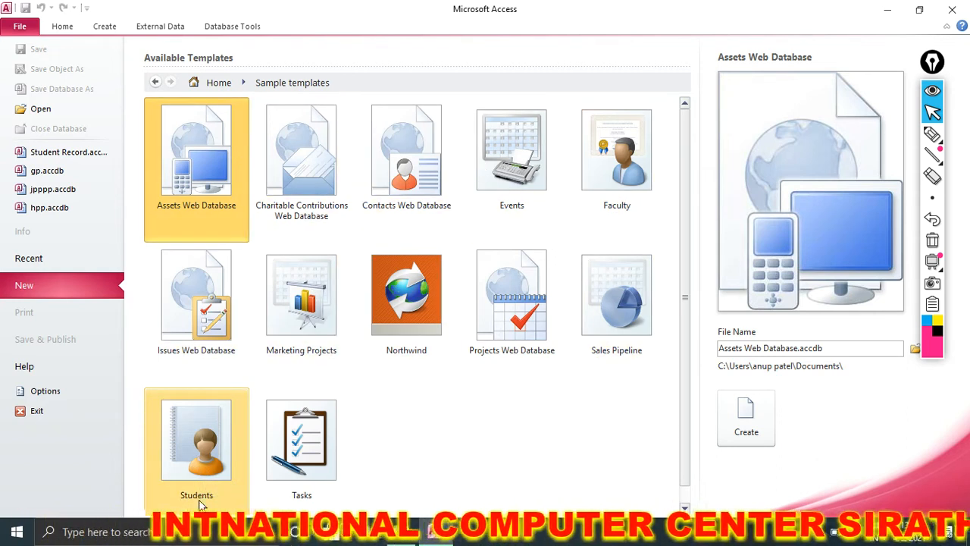
pyautogui.scroll(-1, 686, 265)
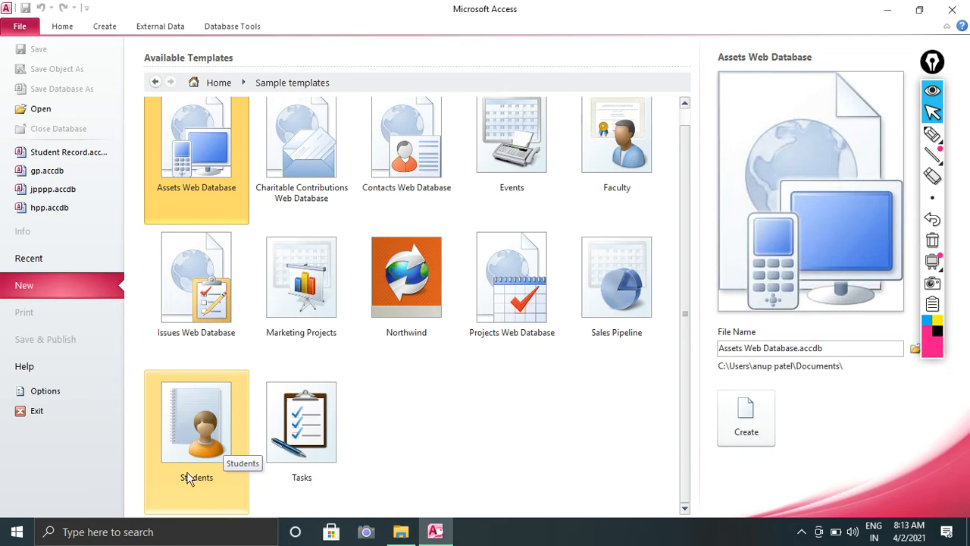
pyautogui.click(184, 418)
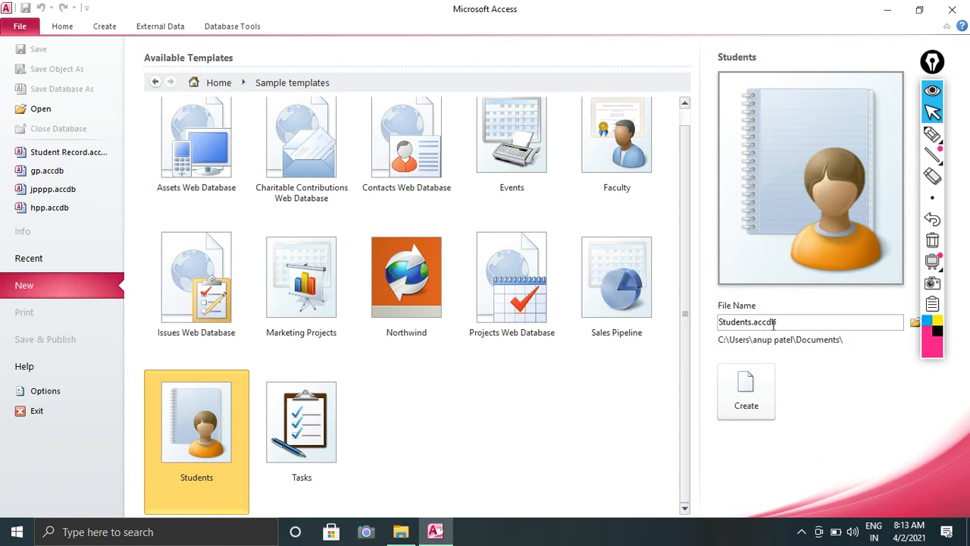
# Replace the suggested file name, starting to type Student Record.
pyautogui.moveTo(787, 325); pyautogui.dragTo(729, 322)
pyautogui.moveTo(789, 322); pyautogui.dragTo(721, 318)
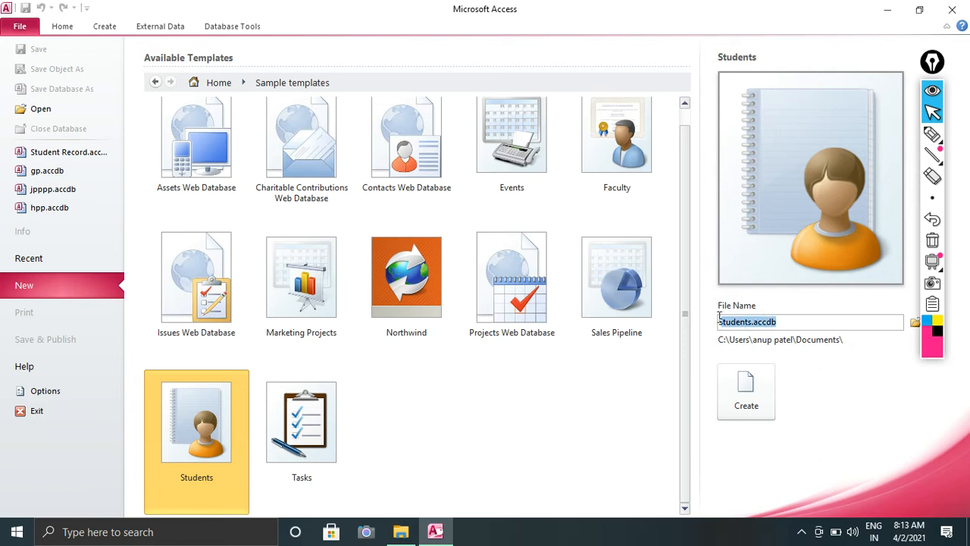
pyautogui.moveTo(806, 320); pyautogui.dragTo(739, 315)
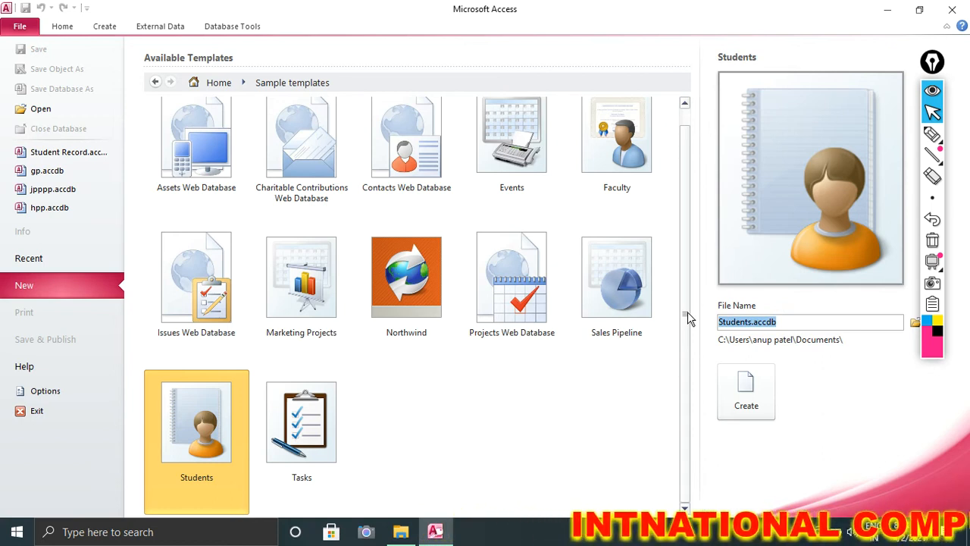
pyautogui.write('St')
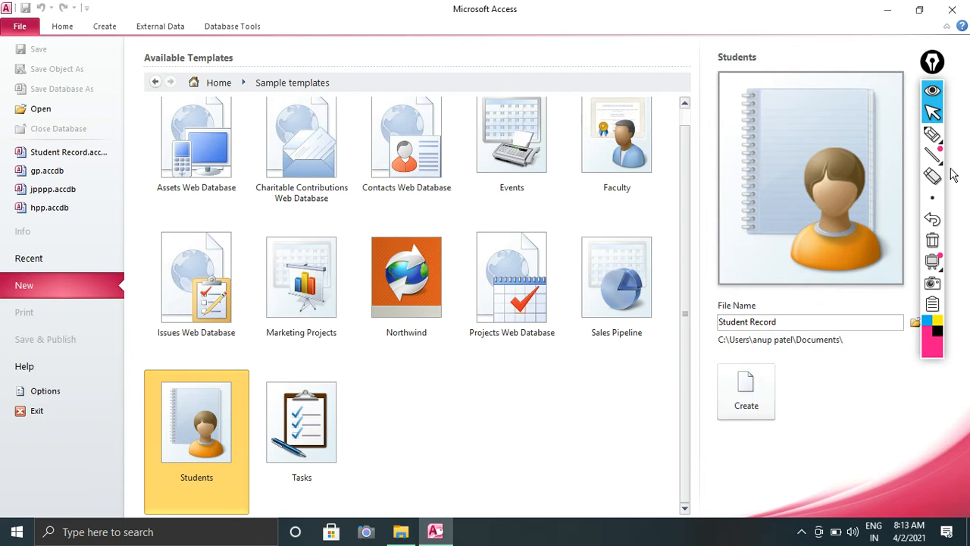
# Adjust the window and open the browser to choose the database's save location.
pyautogui.click(932, 134)
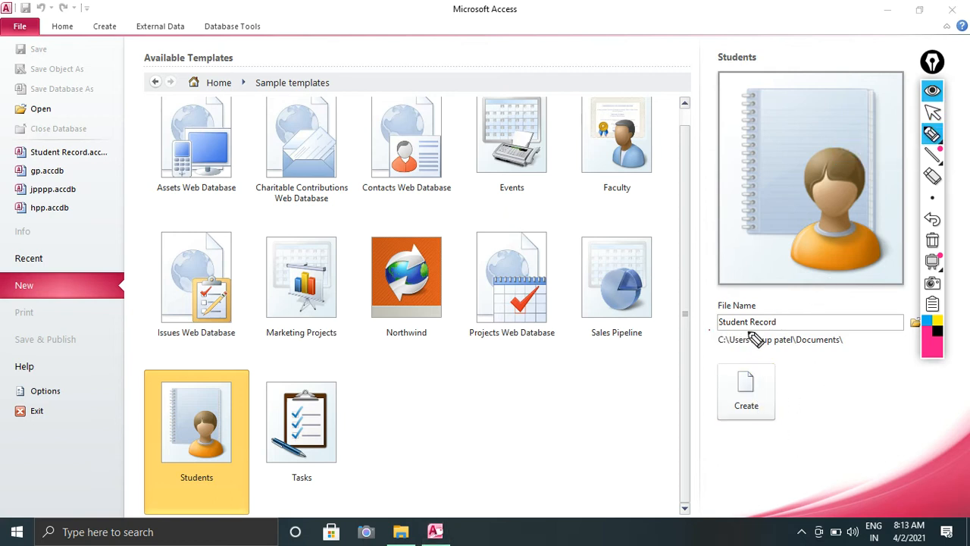
pyautogui.moveTo(709, 330); pyautogui.dragTo(827, 331)
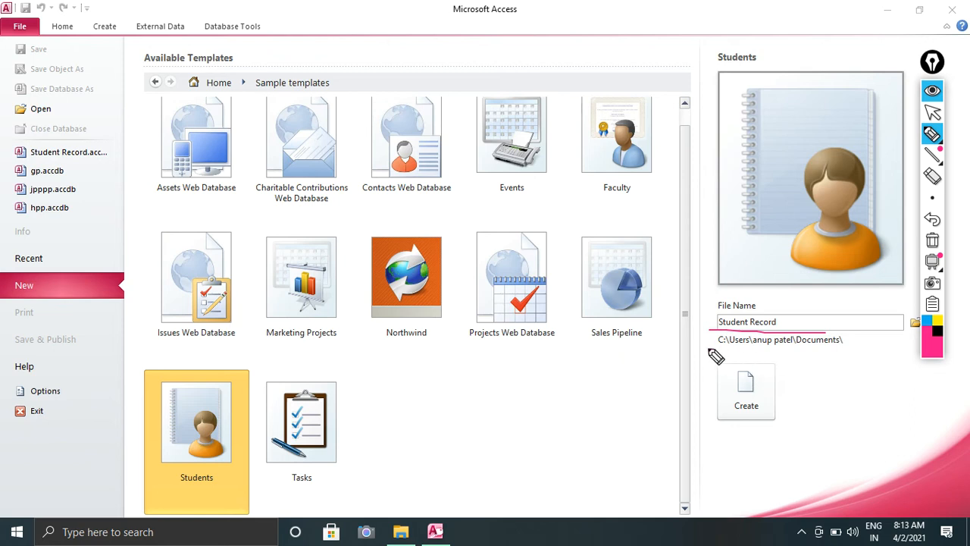
pyautogui.moveTo(710, 347); pyautogui.dragTo(843, 352)
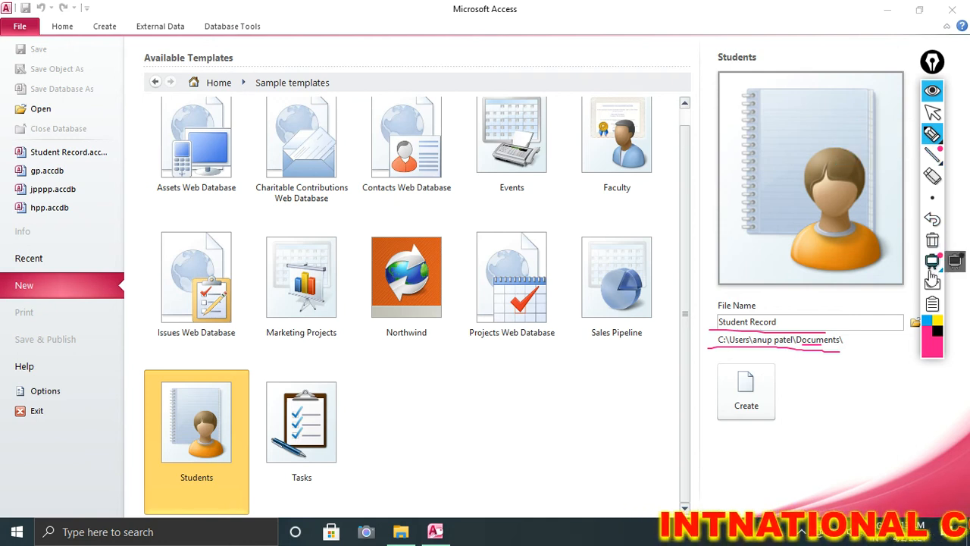
pyautogui.click(932, 240)
pyautogui.moveTo(933, 63); pyautogui.dragTo(967, 62)
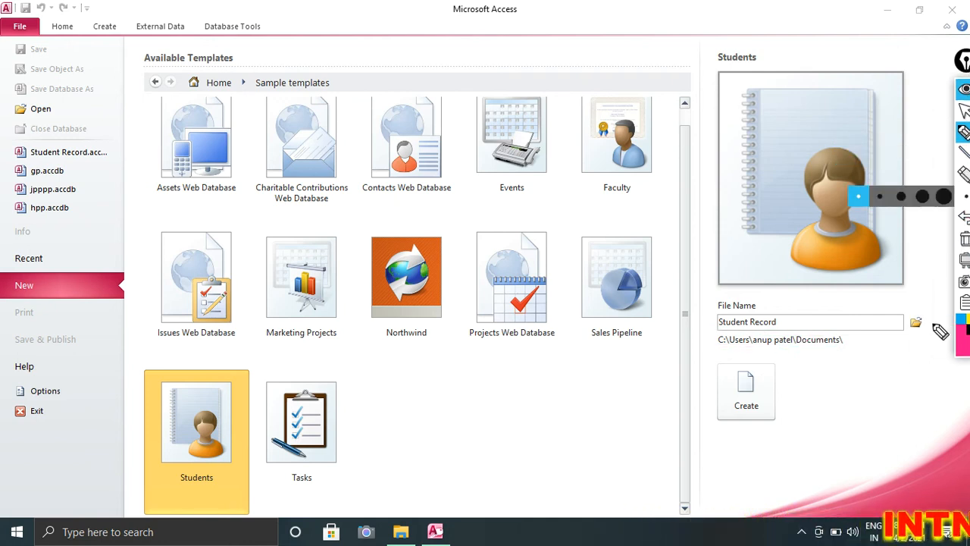
pyautogui.click(965, 110)
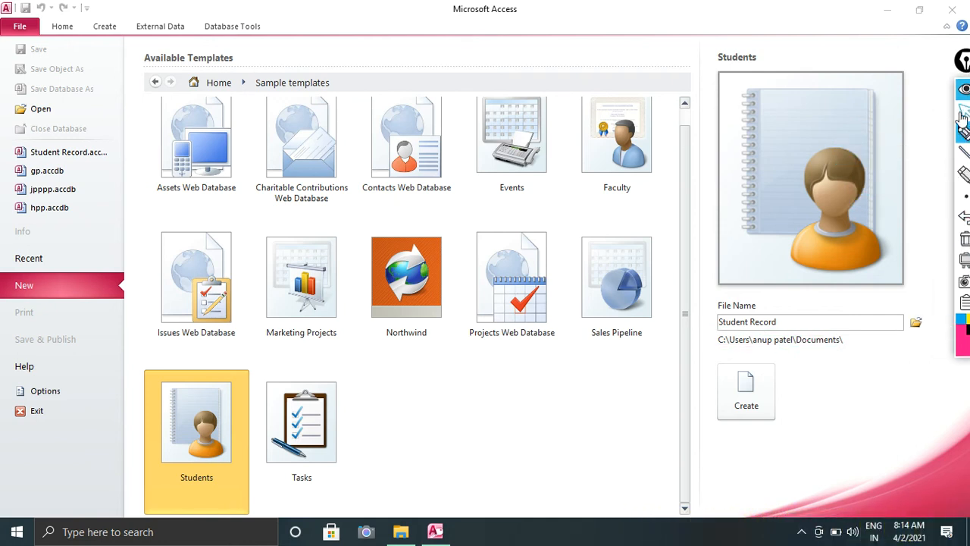
pyautogui.click(916, 324)
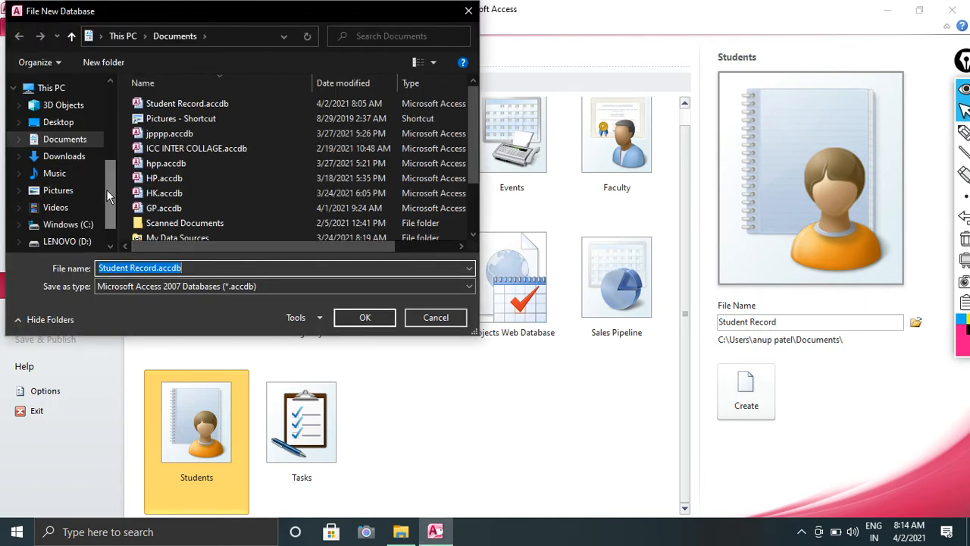
# Cancel the save-location dialog and select the Student Record file name.
pyautogui.moveTo(107, 189); pyautogui.dragTo(106, 173)
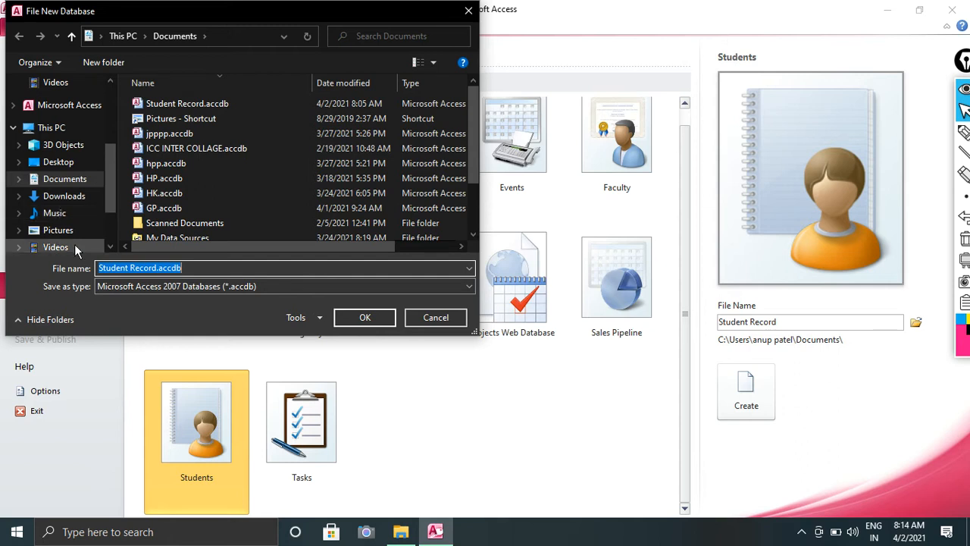
pyautogui.click(453, 322)
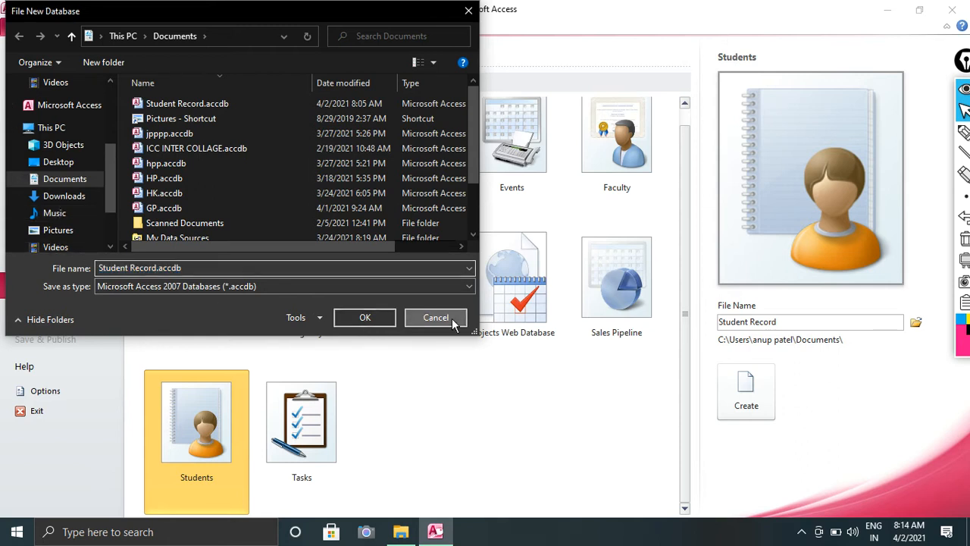
pyautogui.moveTo(816, 327); pyautogui.dragTo(683, 347)
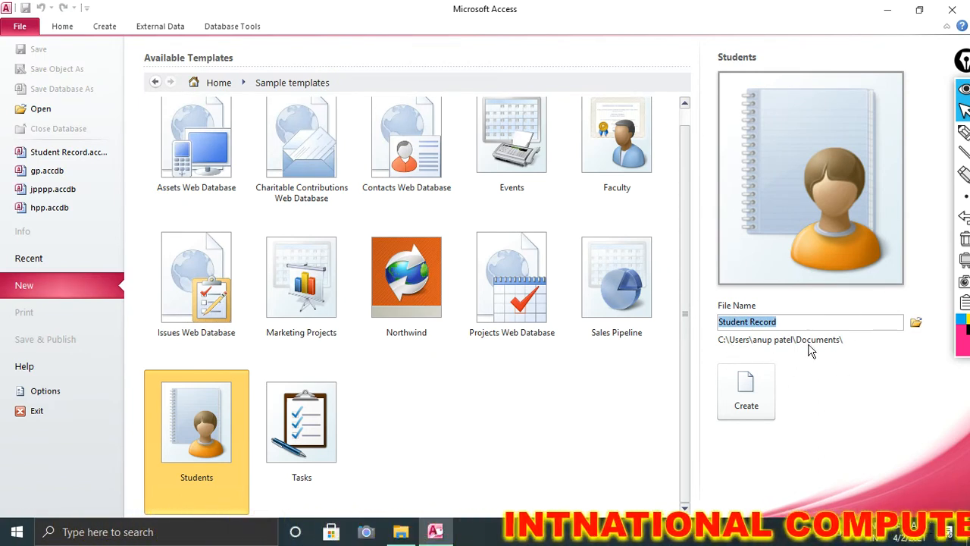
# Create the Students-template database, agreeing to replace the existing Student Record file.
pyautogui.click(757, 403)
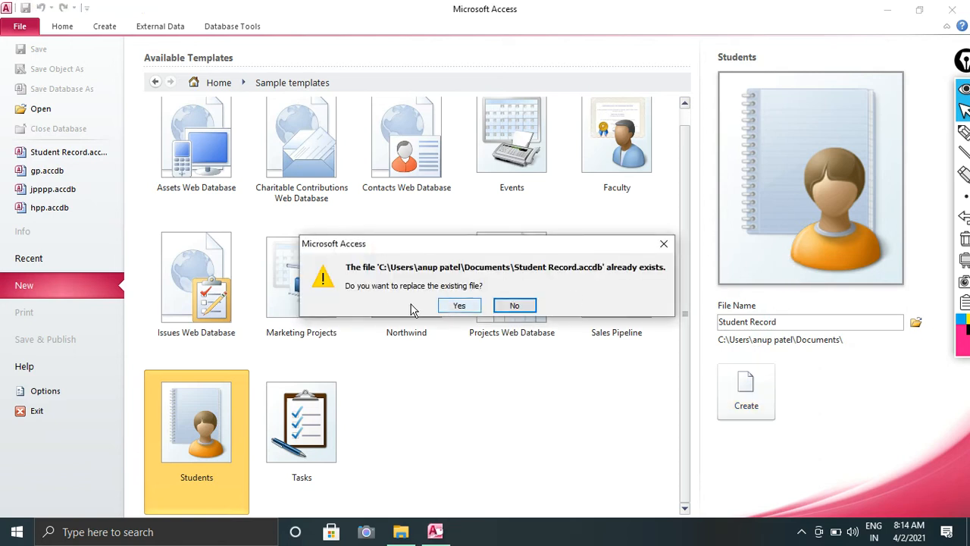
pyautogui.click(459, 304)
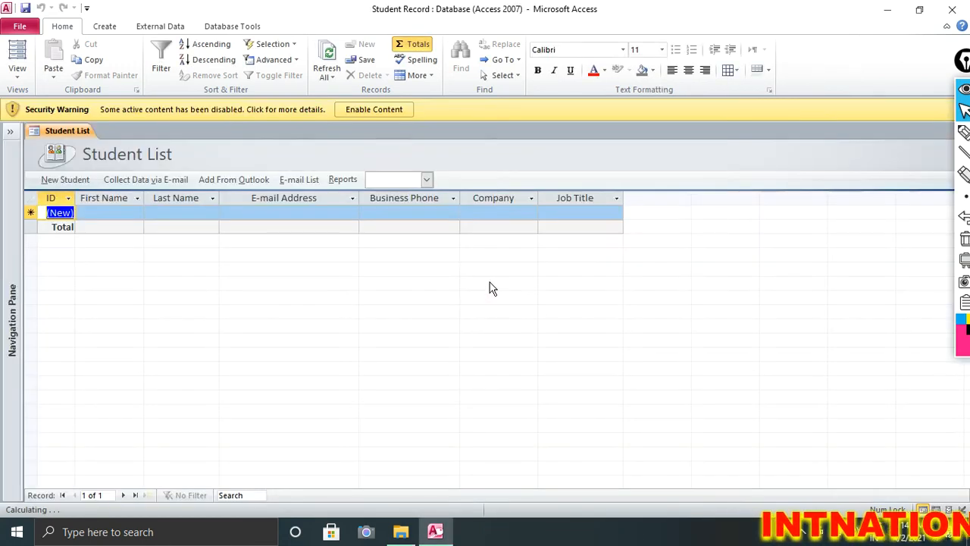
# Close the Student List, expand the Navigation Pane, and return to File > New > Sample templates.
pyautogui.moveTo(966, 60); pyautogui.dragTo(906, 148)
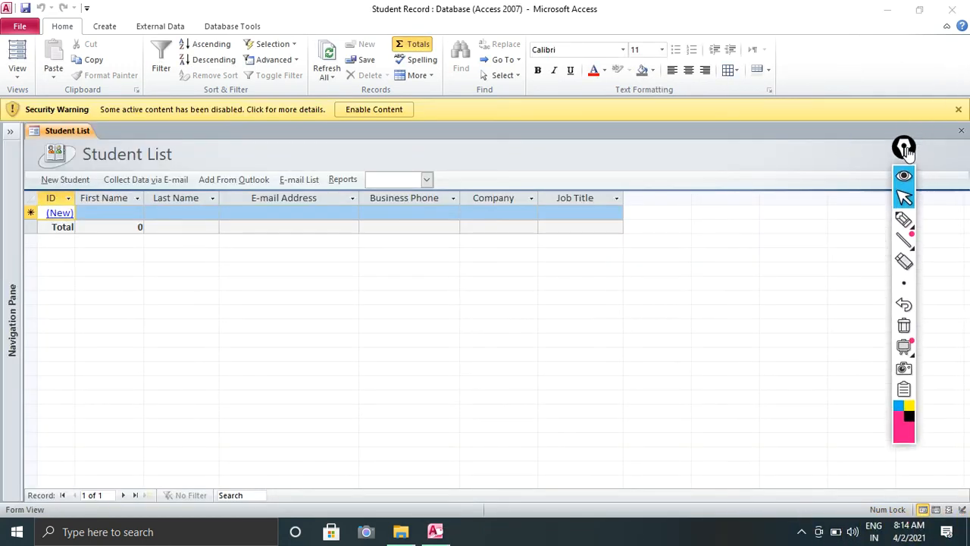
pyautogui.click(962, 130)
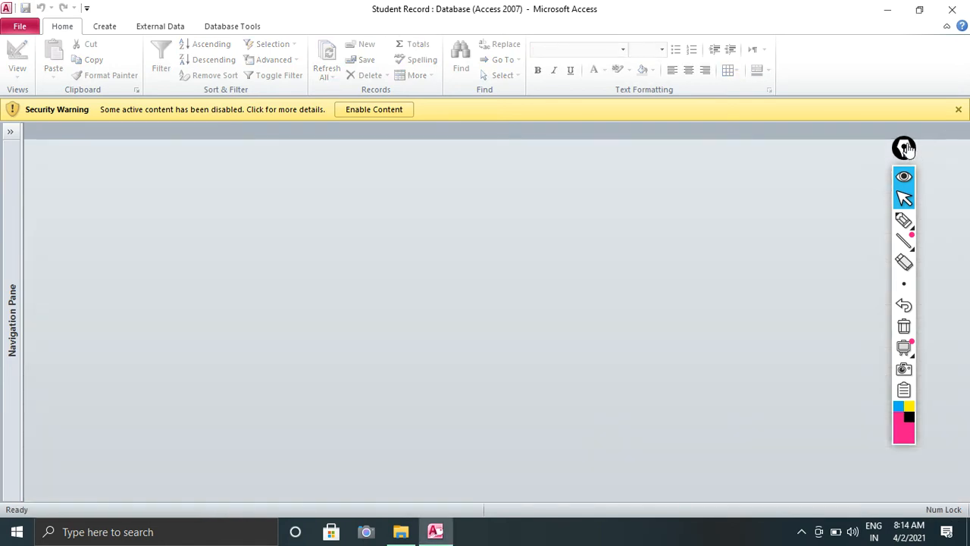
pyautogui.click(10, 132)
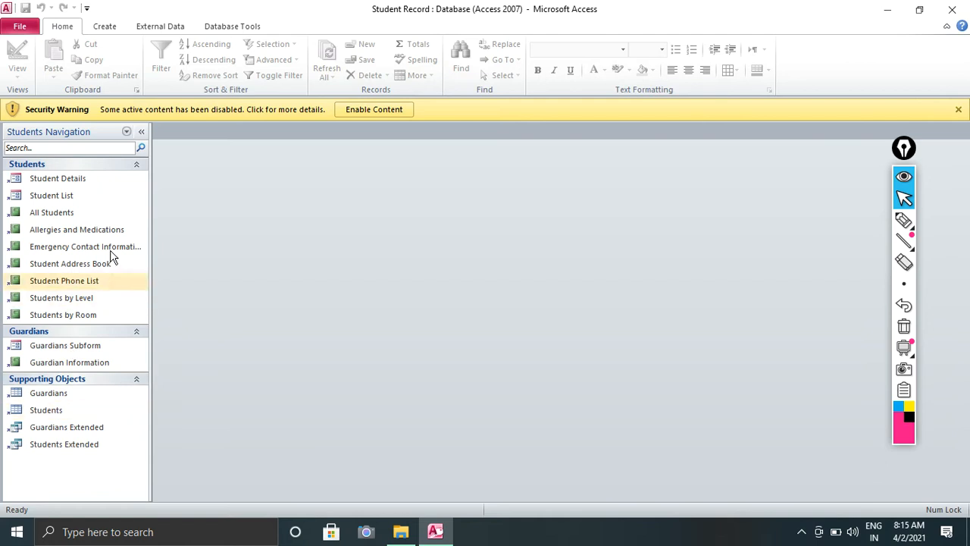
pyautogui.click(20, 26)
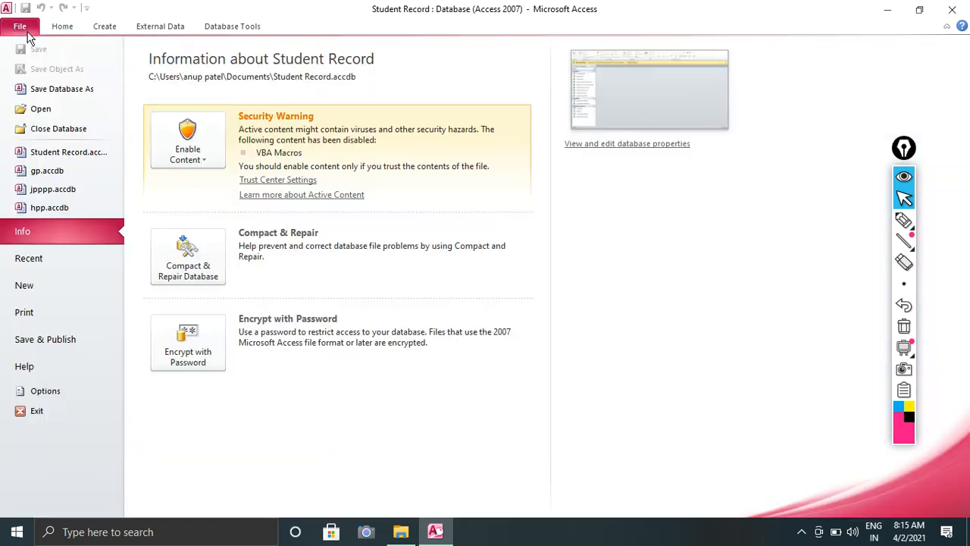
pyautogui.click(28, 288)
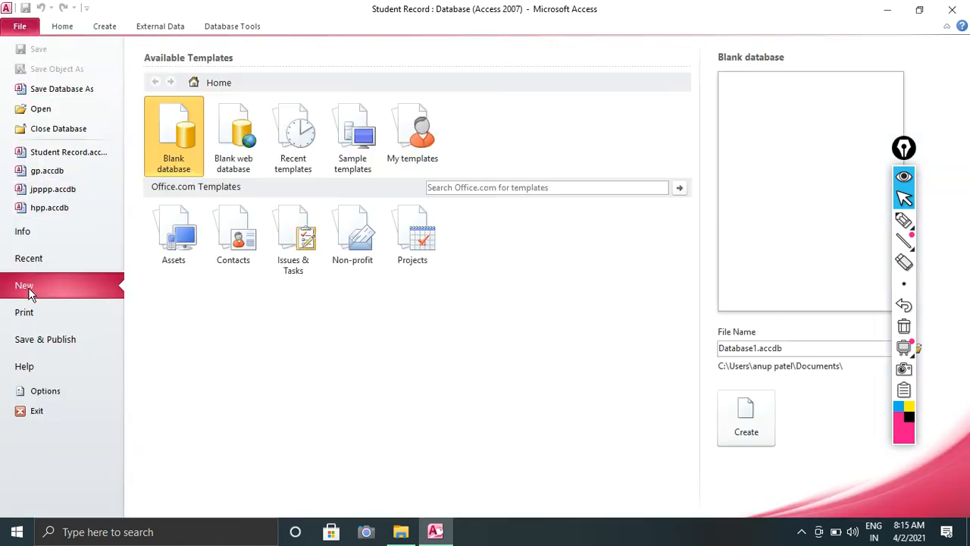
pyautogui.click(339, 139)
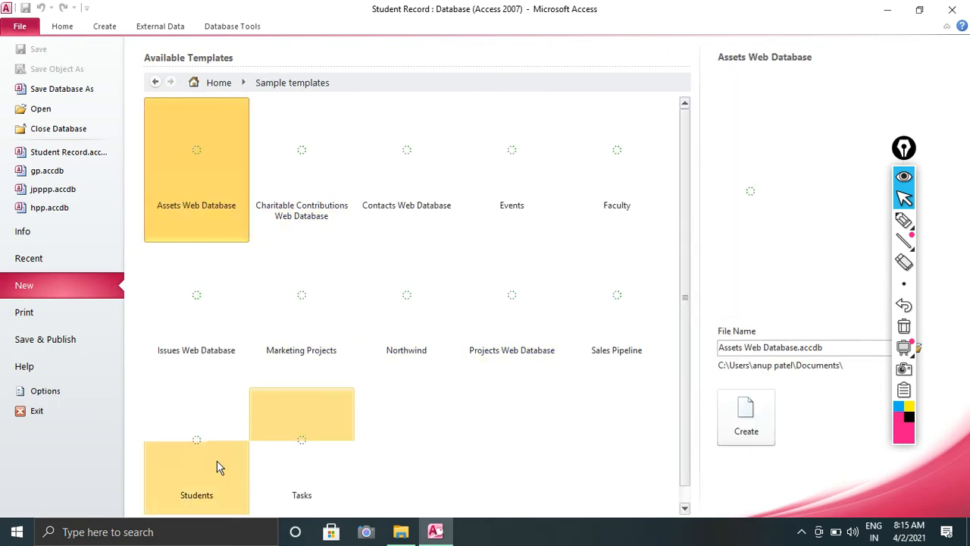
# Create a Students-template database named Student Record gp after the read-only replace error.
pyautogui.click(172, 495)
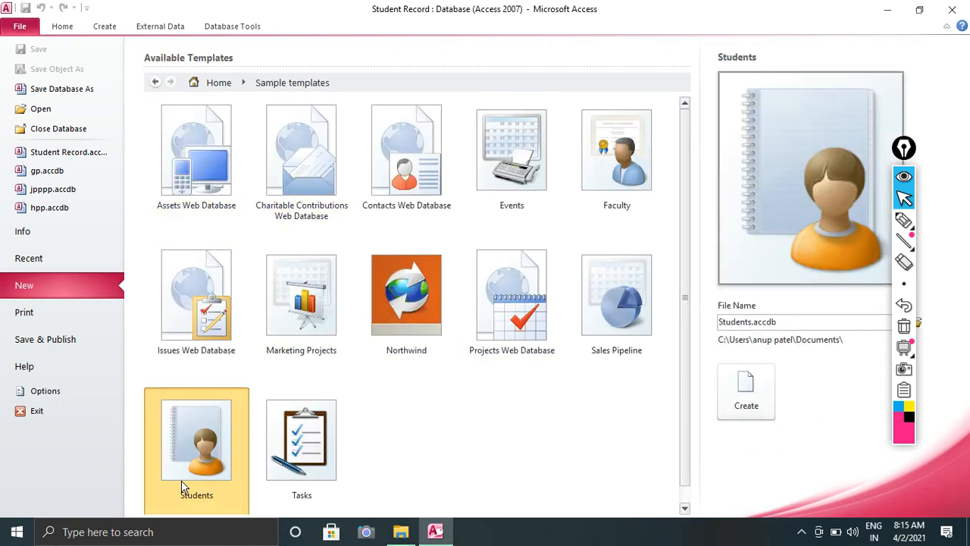
pyautogui.click(773, 322)
pyautogui.click(736, 321)
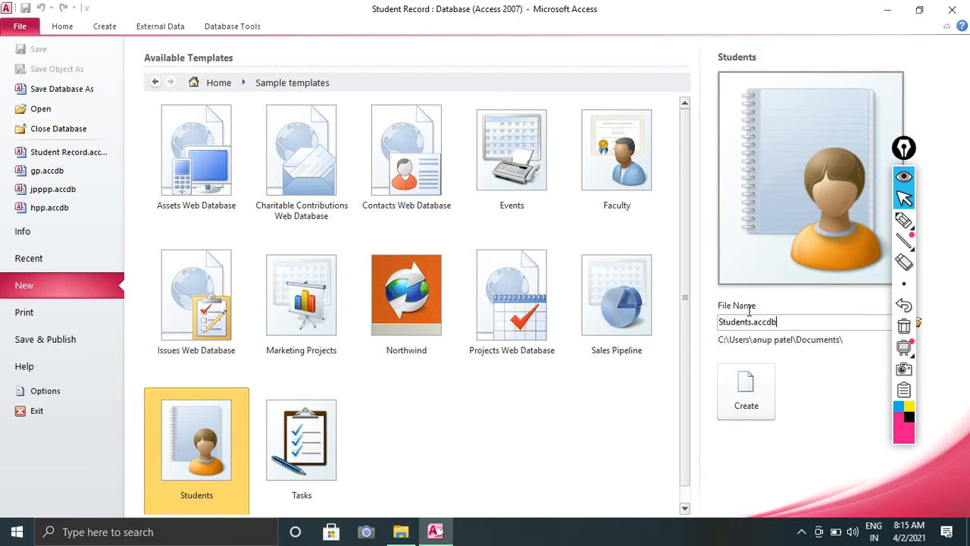
pyautogui.hotkey('ctrl', 'a')
pyautogui.write('S')
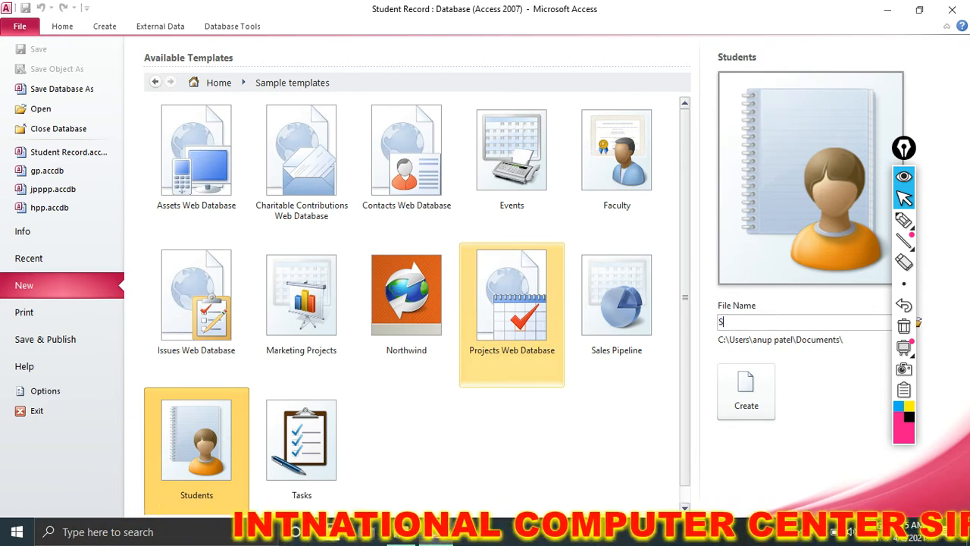
pyautogui.write('tude')
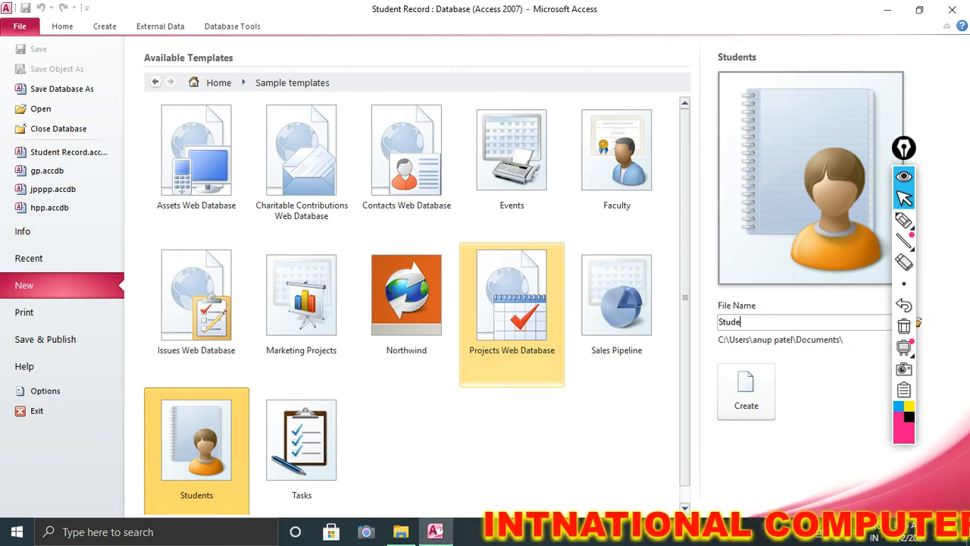
pyautogui.write('nt Re')
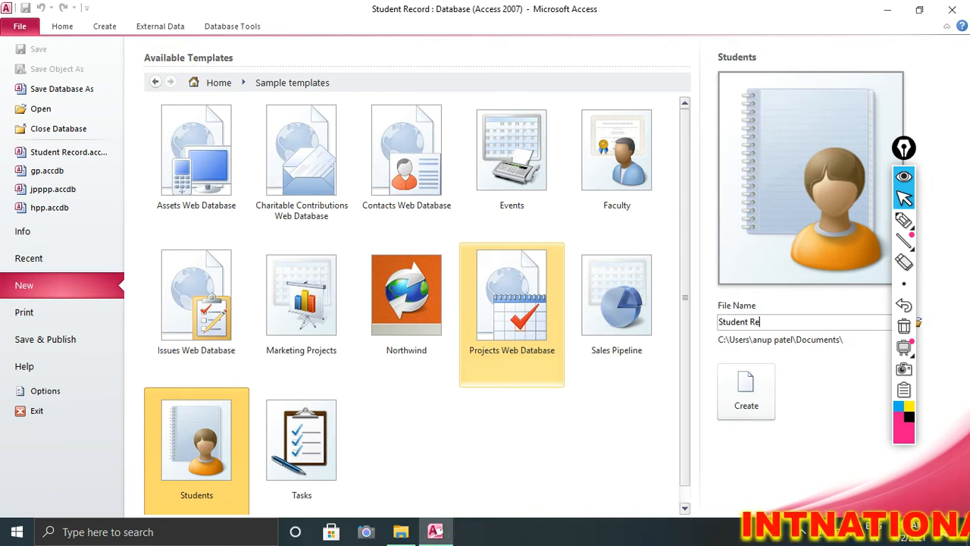
pyautogui.write('cord')
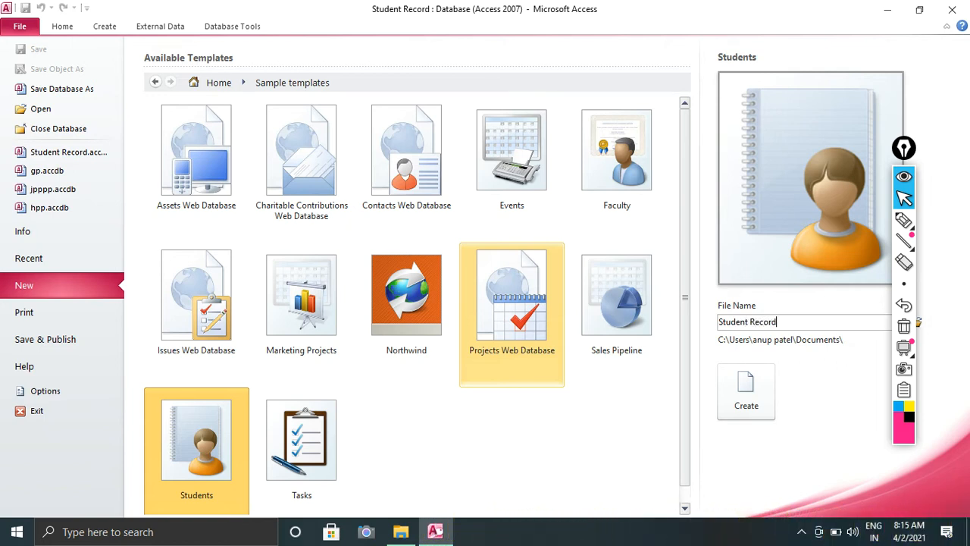
pyautogui.press('Return')
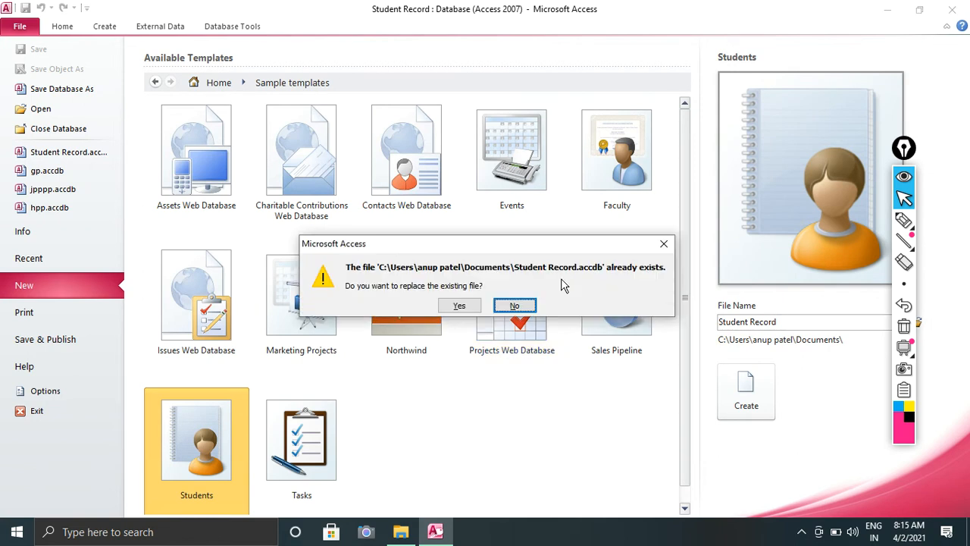
pyautogui.click(470, 309)
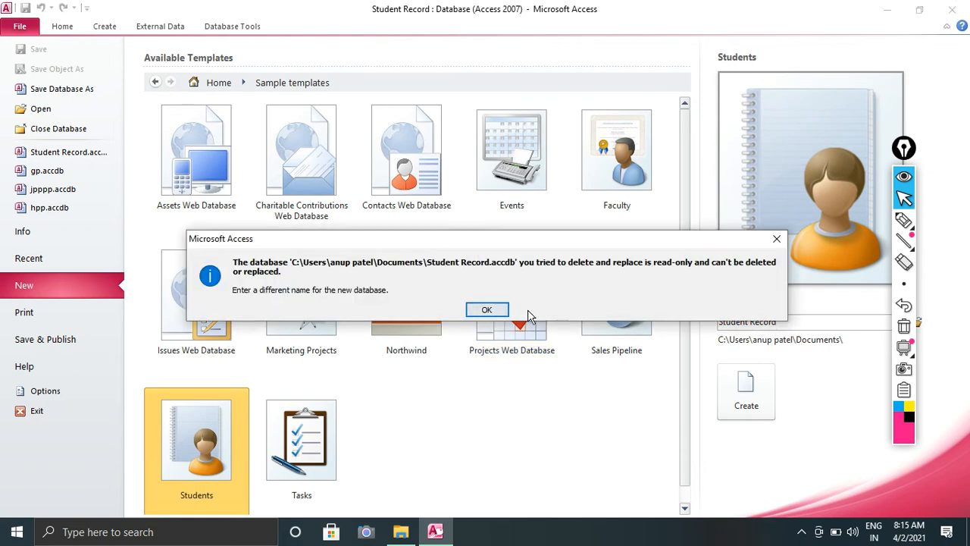
pyautogui.click(480, 309)
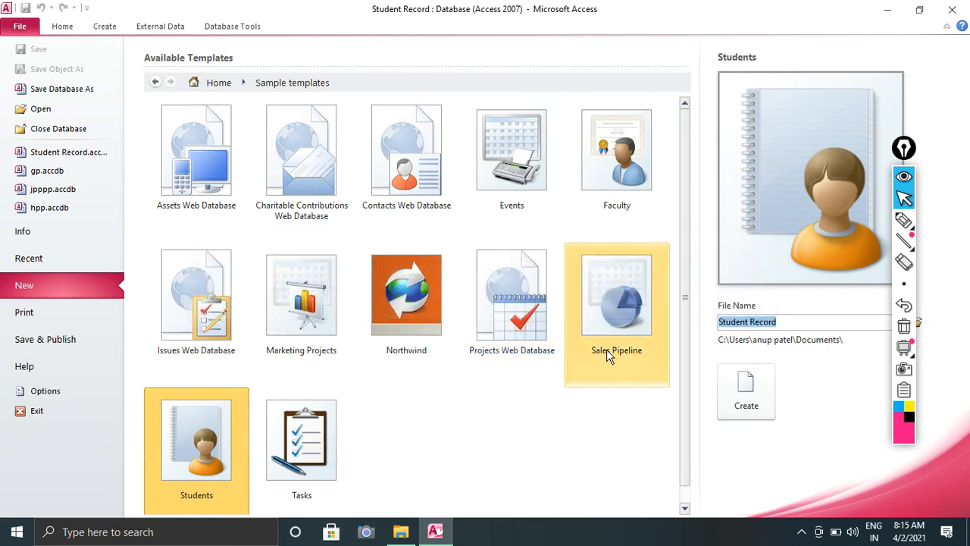
pyautogui.click(793, 321)
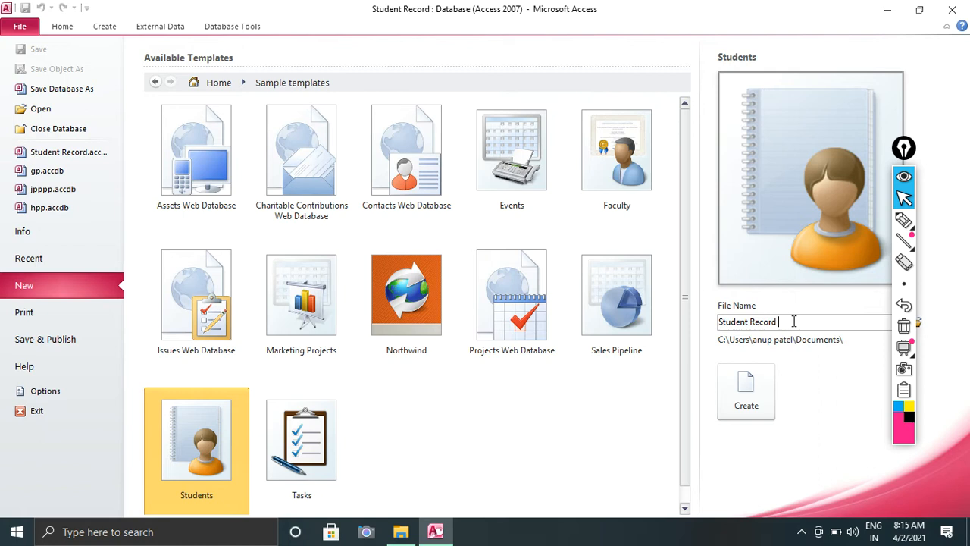
pyautogui.press('Return')
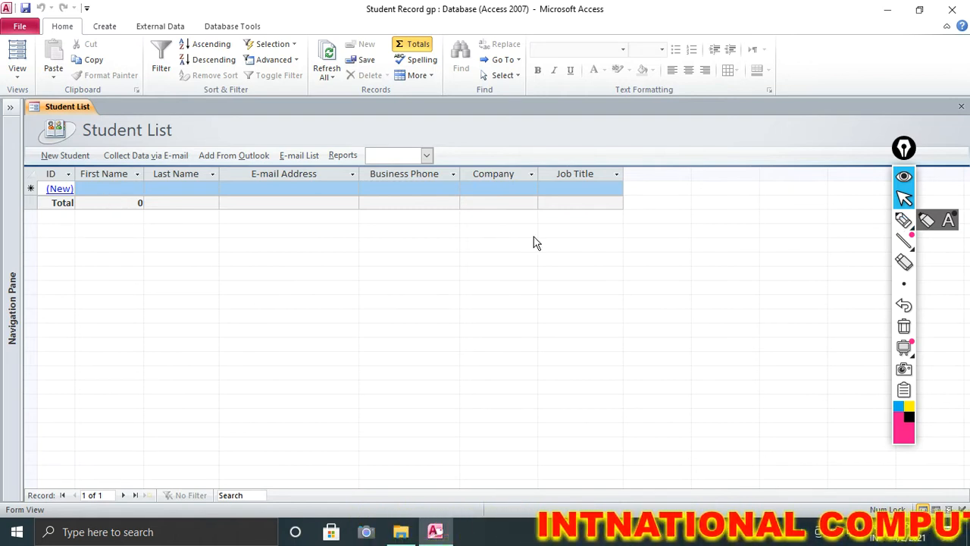
# Circle the empty Student List's header row with the screen pen, then clear the ink.
pyautogui.click(903, 220)
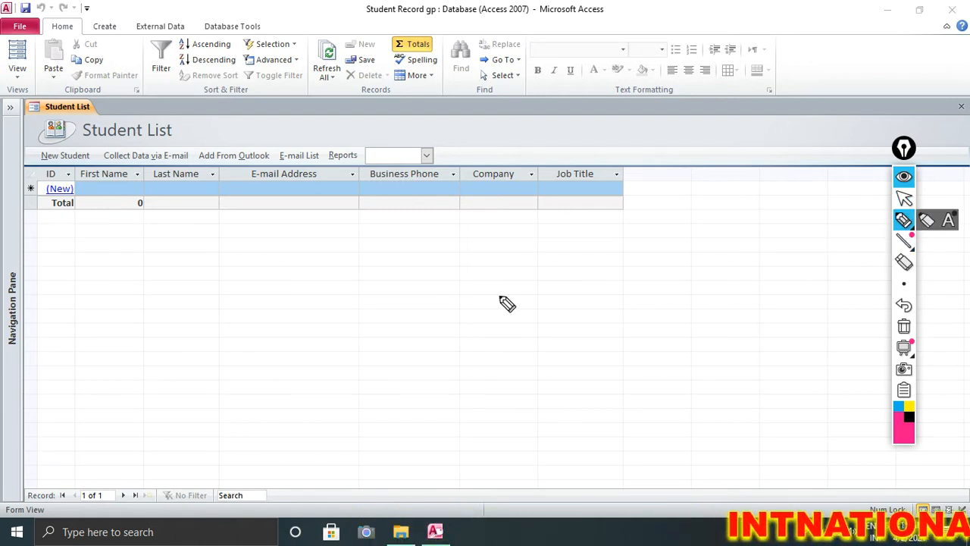
pyautogui.moveTo(77, 182)
pyautogui.mouseDown()
pyautogui.moveTo(585, 200)
pyautogui.moveTo(611, 194)
pyautogui.moveTo(614, 173)
pyautogui.moveTo(533, 153)
pyautogui.moveTo(50, 152)
pyautogui.moveTo(47, 176)
pyautogui.moveTo(112, 192)
pyautogui.mouseUp()
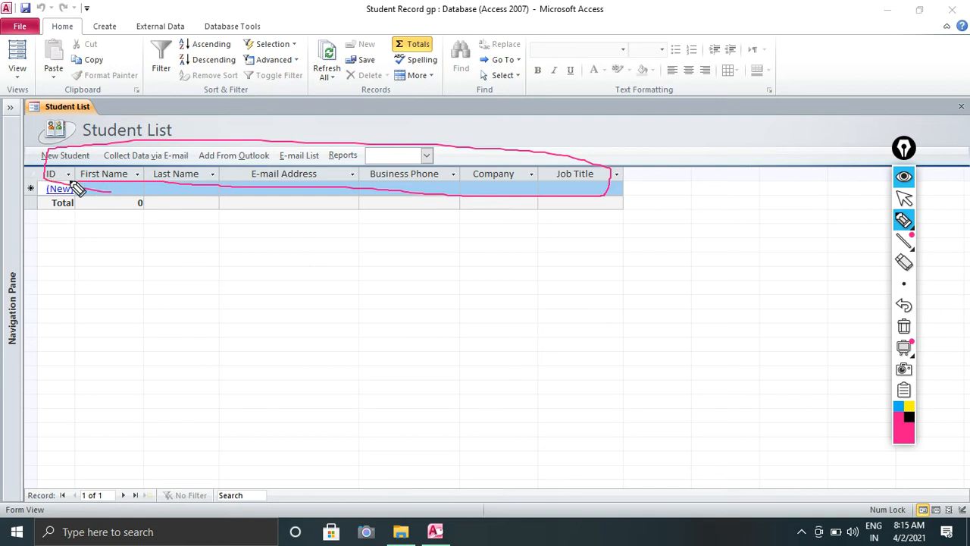
pyautogui.moveTo(30, 193); pyautogui.dragTo(54, 170)
pyautogui.click(903, 326)
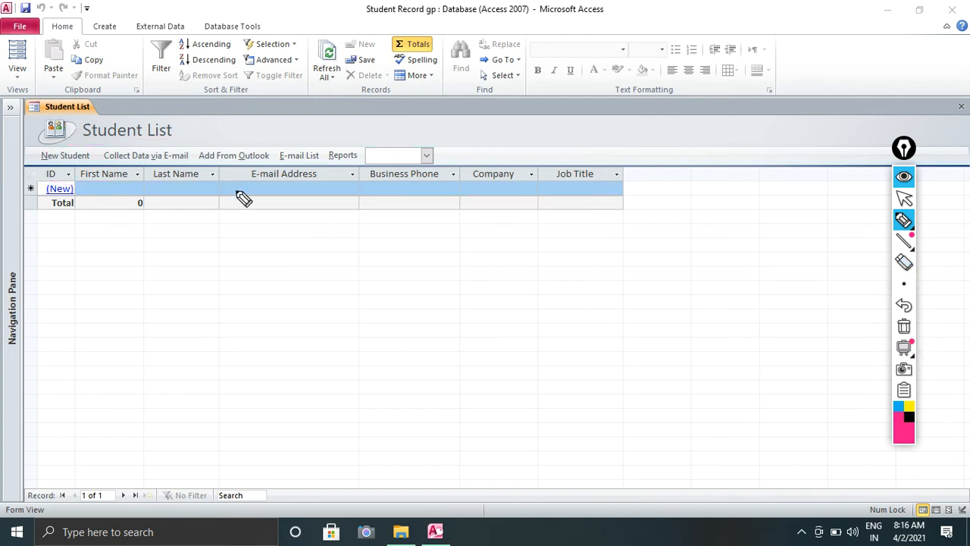
pyautogui.click(904, 198)
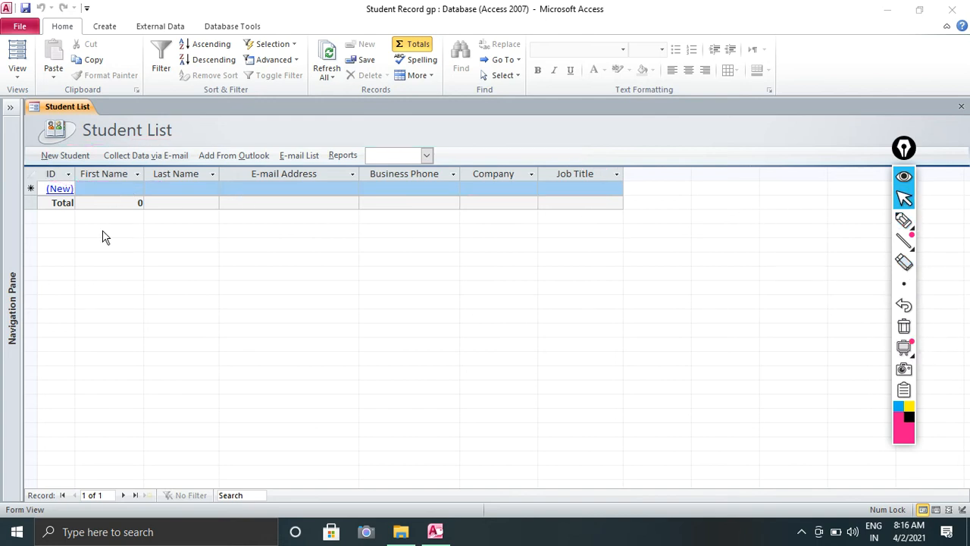
# Start a new student record from (New) and shift the Student Details form left.
pyautogui.click(65, 189)
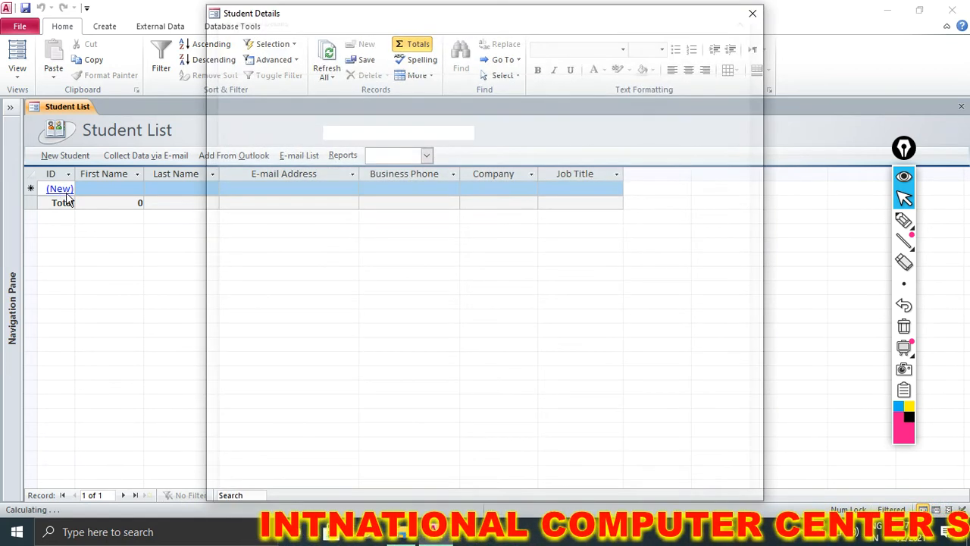
pyautogui.moveTo(329, 22); pyautogui.dragTo(247, 23)
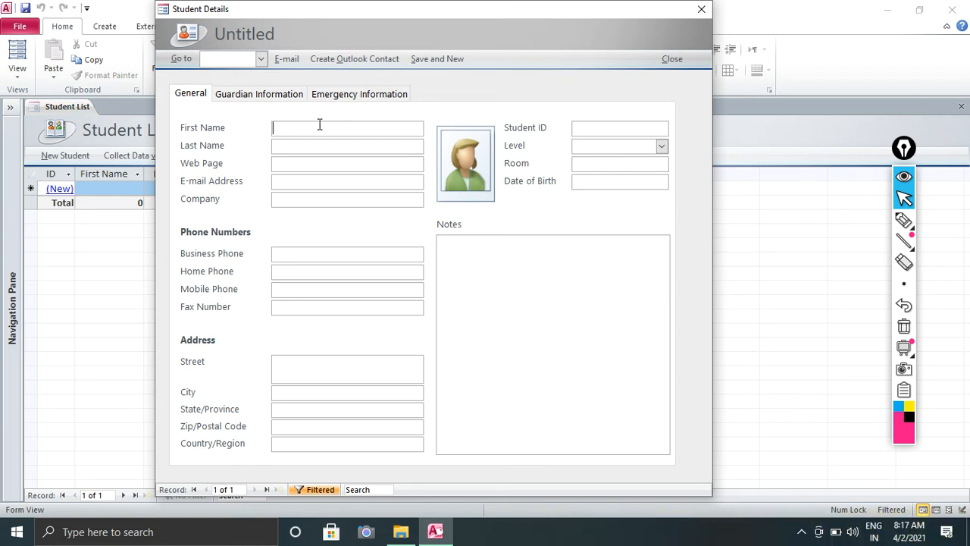
pyautogui.click(319, 147)
pyautogui.click(312, 161)
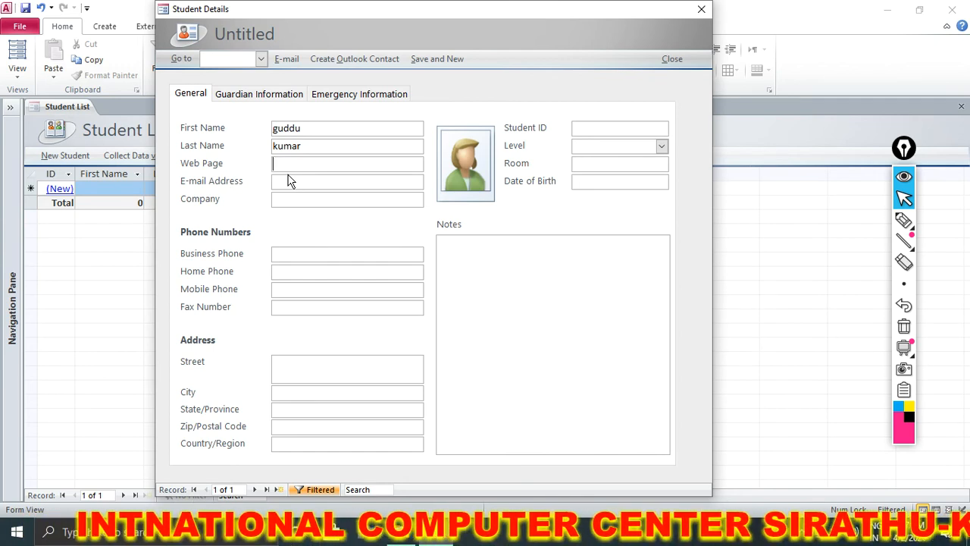
pyautogui.write('www.icc')
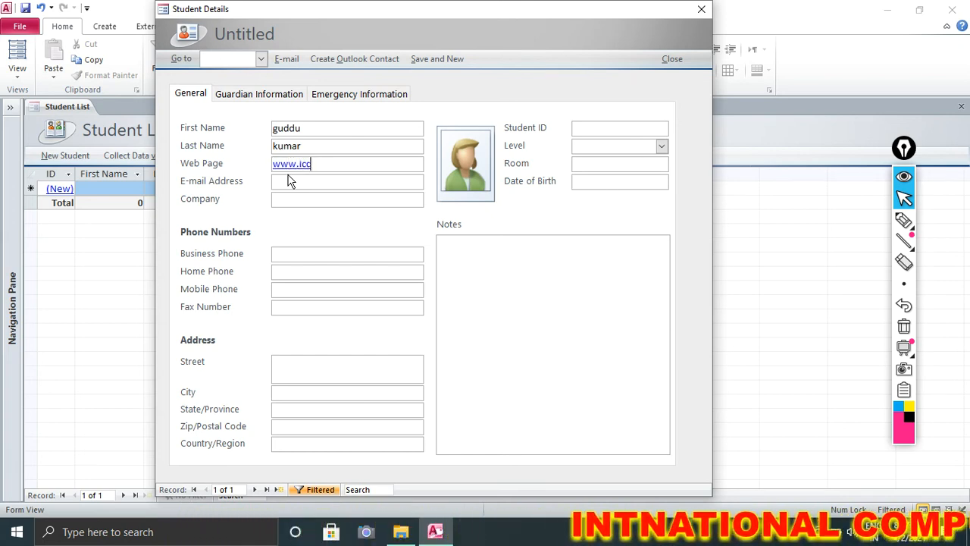
pyautogui.write('e.in')
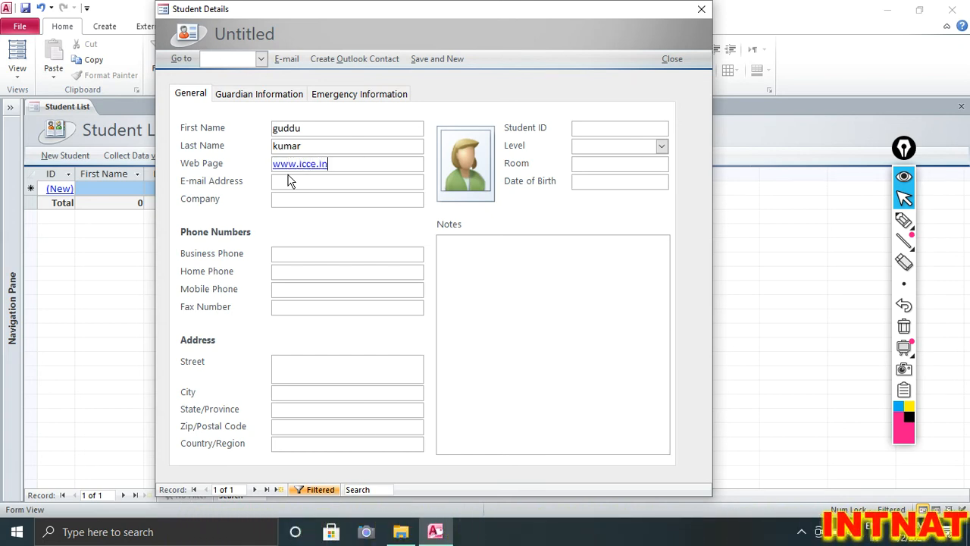
pyautogui.click(284, 184)
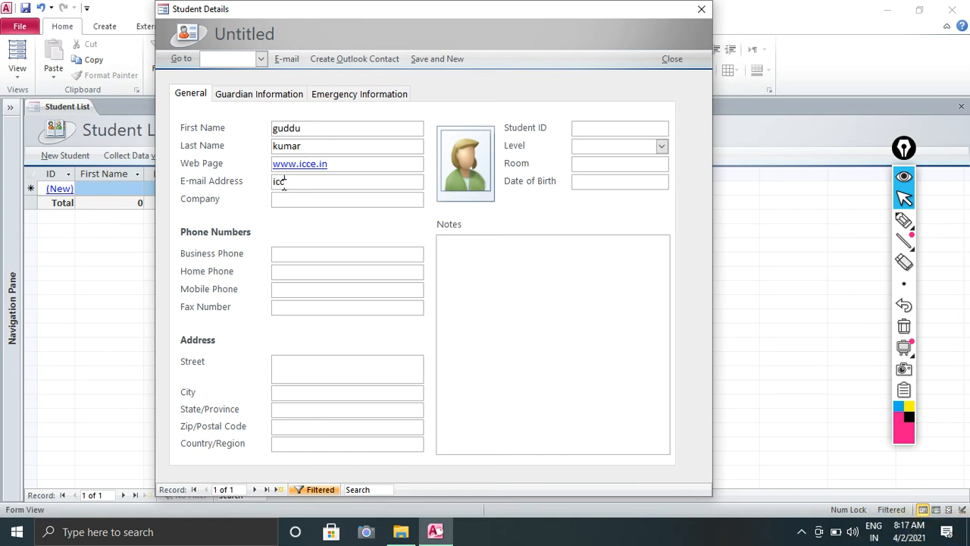
pyautogui.click(293, 202)
# Enter INTERNATIONAL COMPUTER CENTER in capitals as the student's company.
pyautogui.press('capslock')
pyautogui.write('INTERNA')
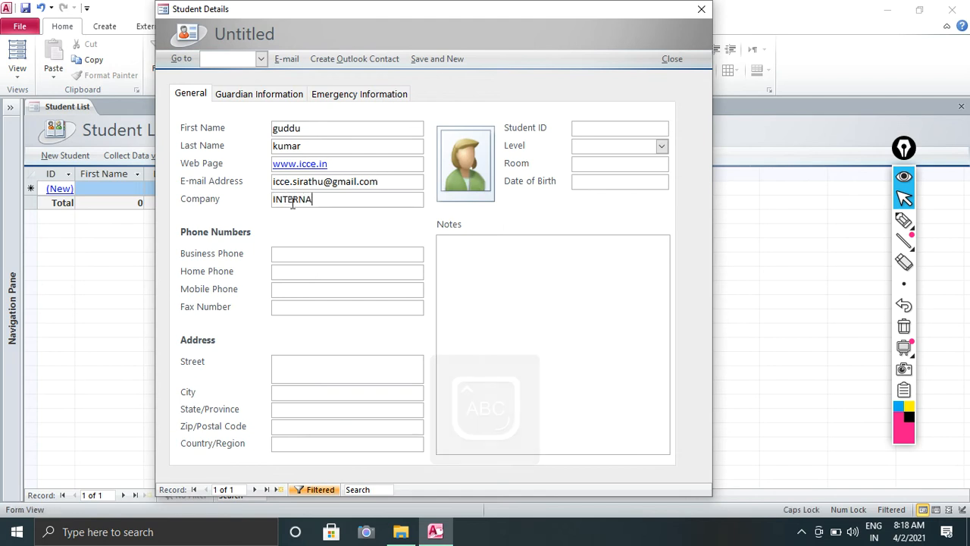
pyautogui.write('TIONAL C')
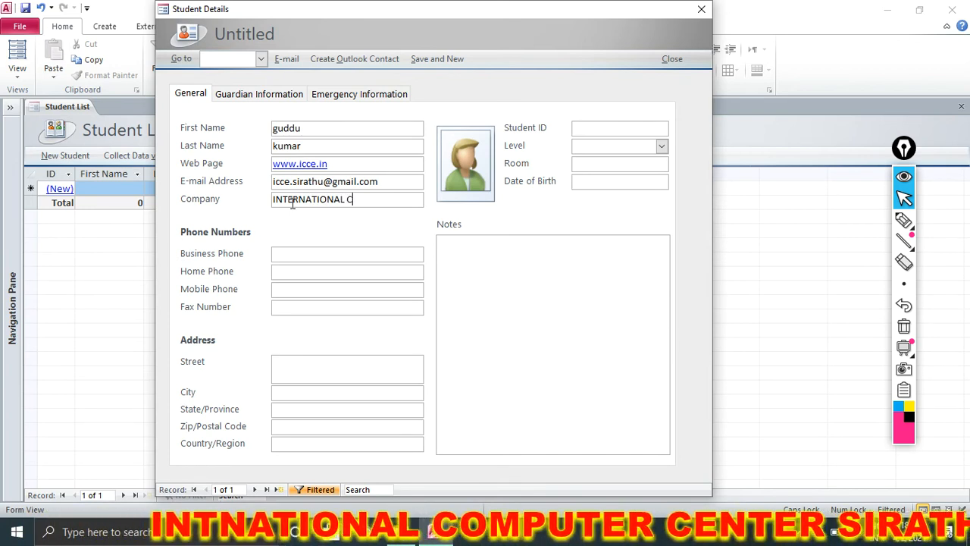
pyautogui.write('OMPUT')
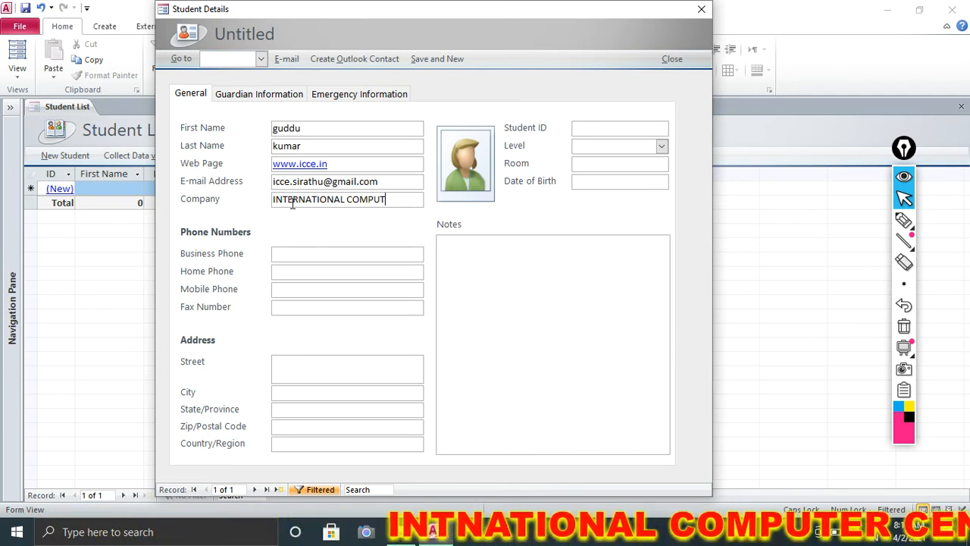
pyautogui.write('ER CENTER')
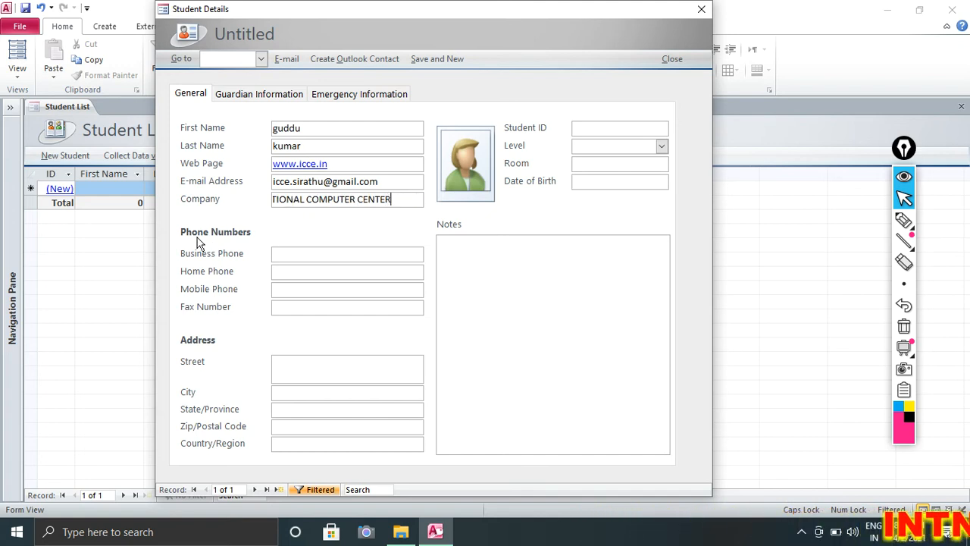
pyautogui.click(289, 253)
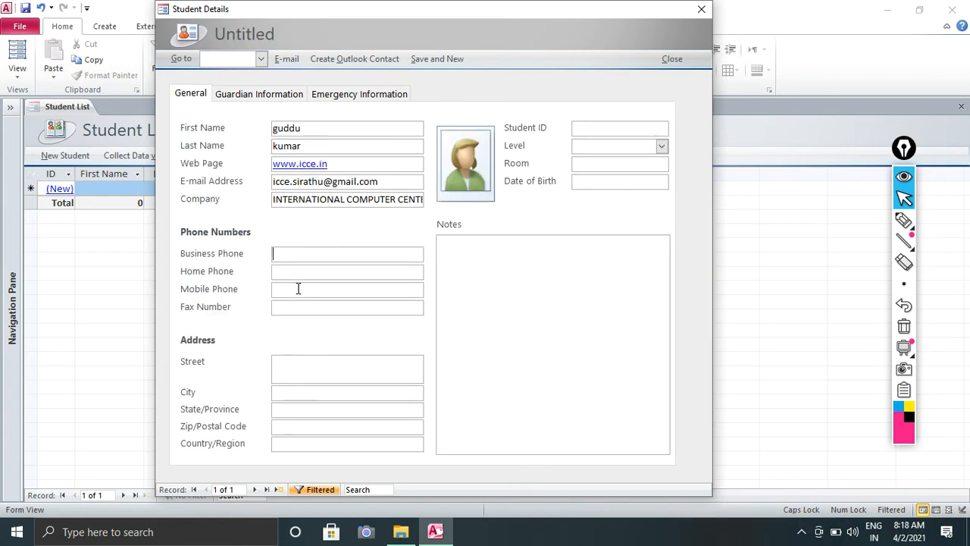
# Type the student's numbers into Business, Home, Mobile and Fax, then the street address.
pyautogui.click(301, 274)
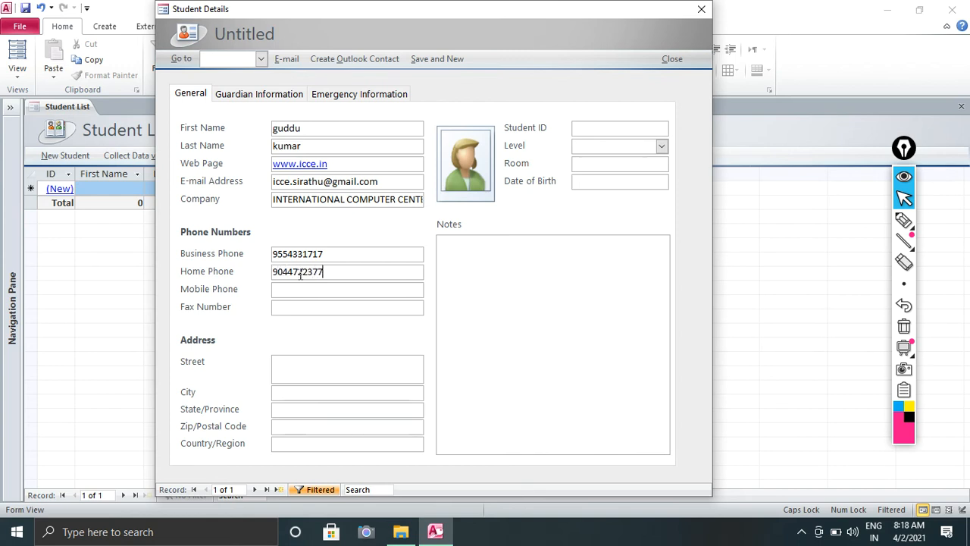
pyautogui.click(307, 291)
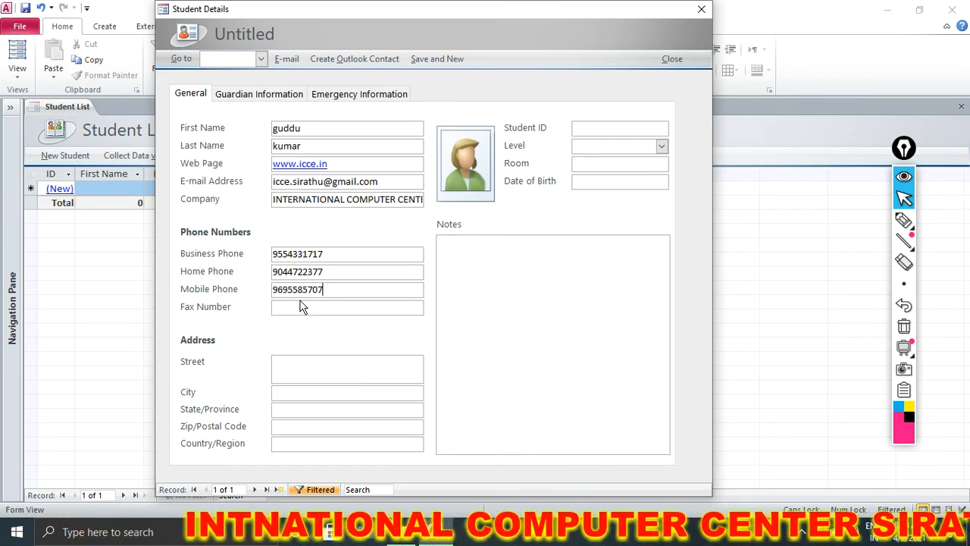
pyautogui.click(301, 307)
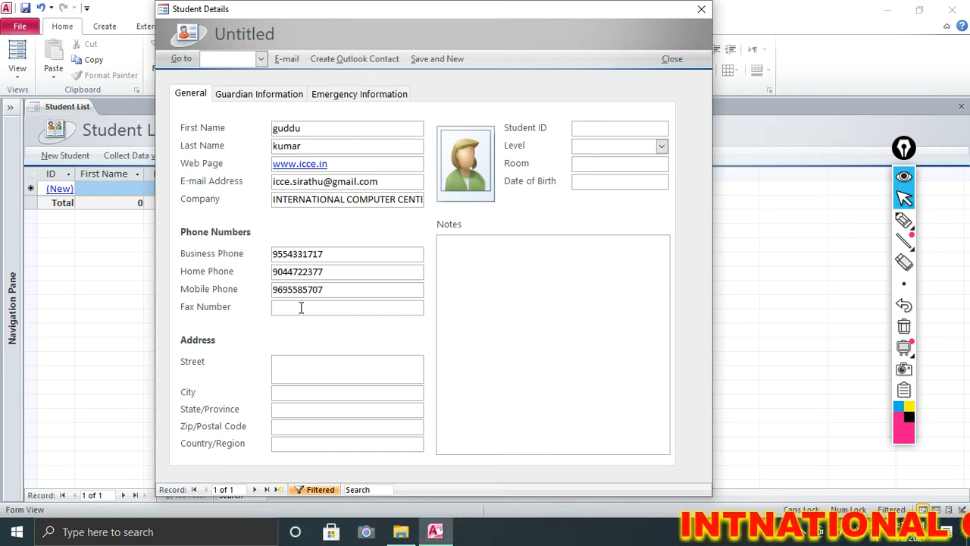
pyautogui.write('000')
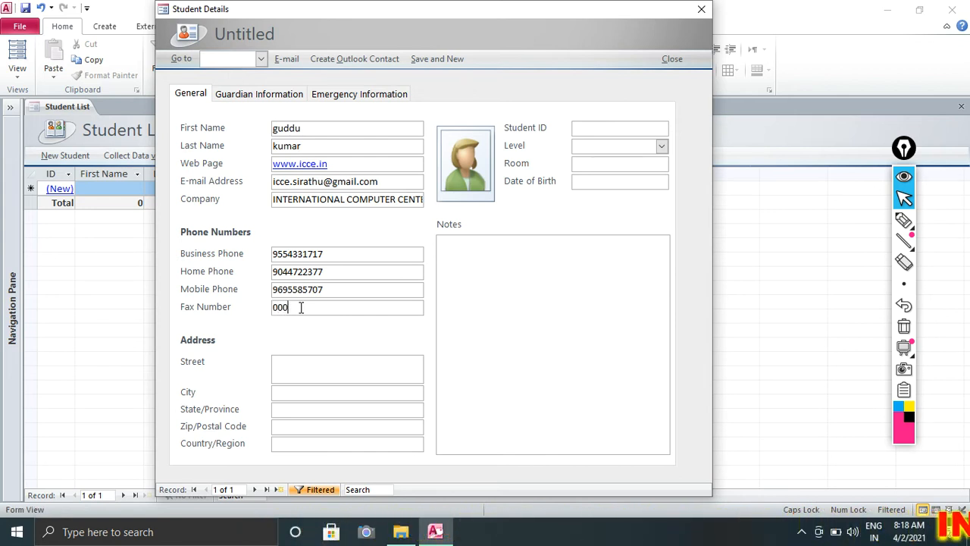
pyautogui.write('-123-122')
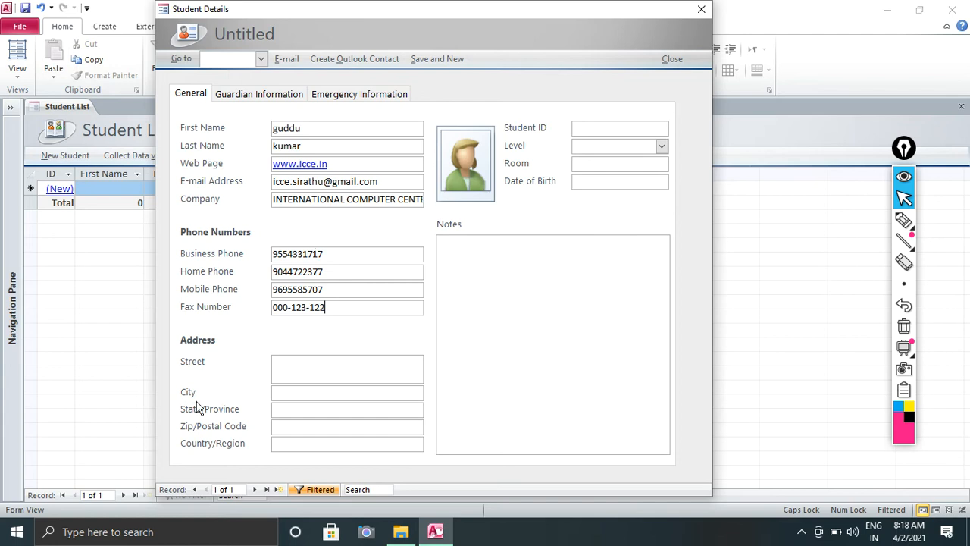
pyautogui.click(331, 369)
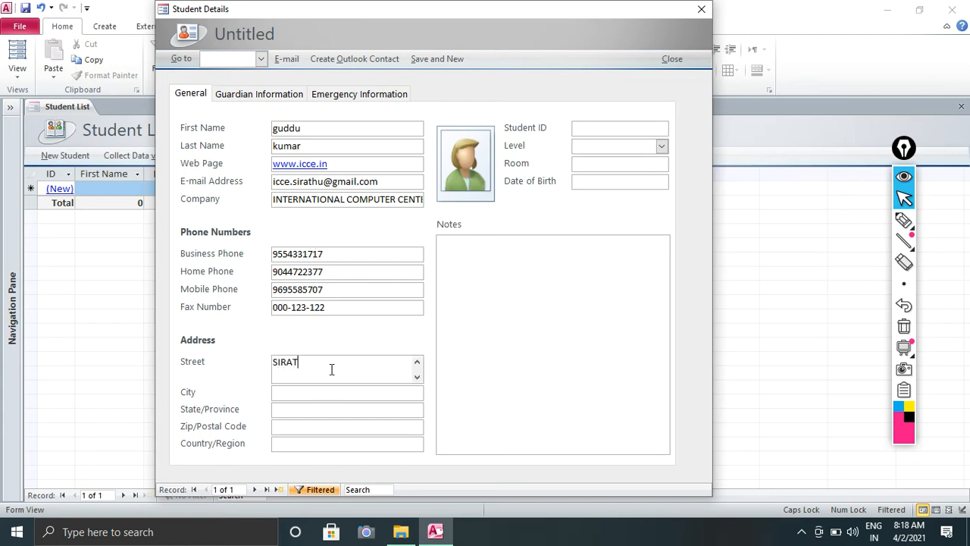
pyautogui.write('SIRATHU KAUSHAMN')
pyautogui.write('I')
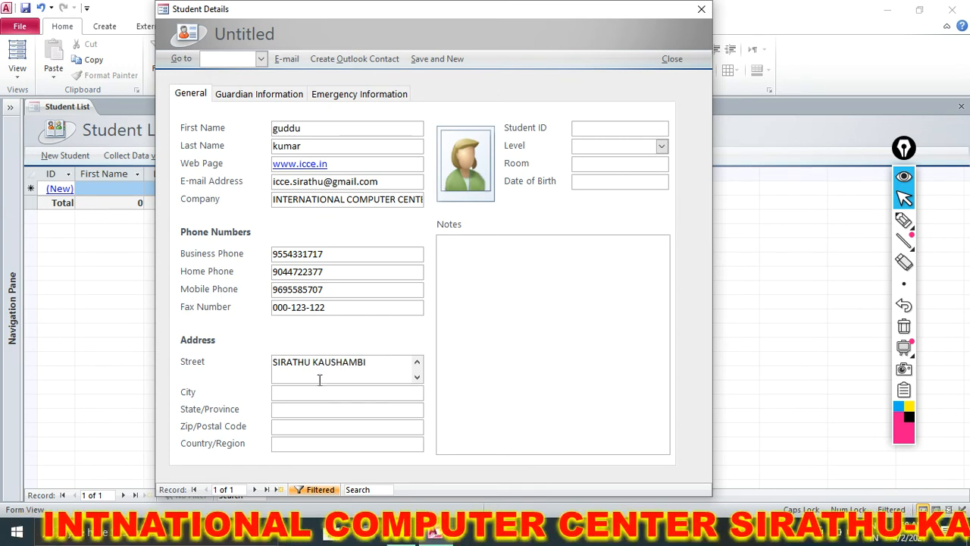
# Enter city KAUSHAMBII and state UP, then fill the postal code and country.
pyautogui.click(318, 388)
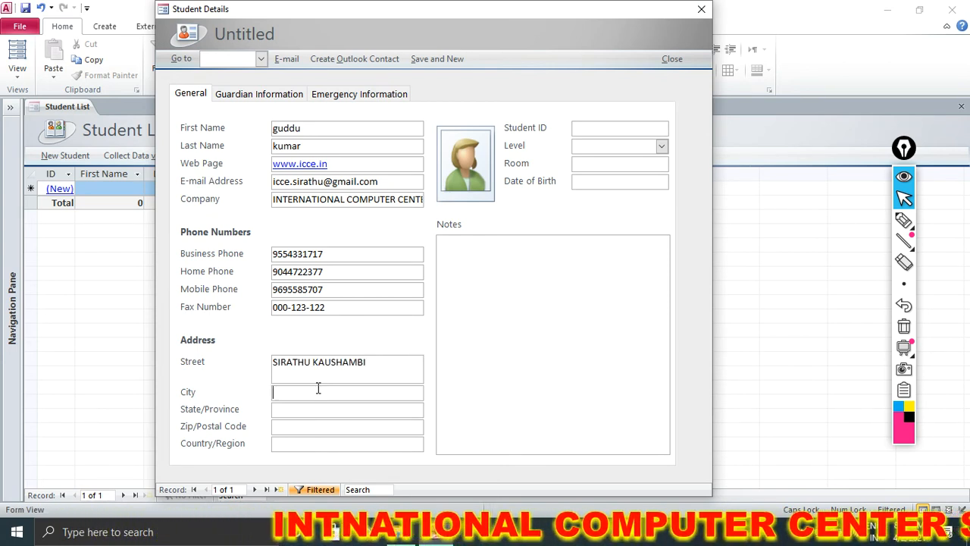
pyautogui.write('KAUSHAMBII')
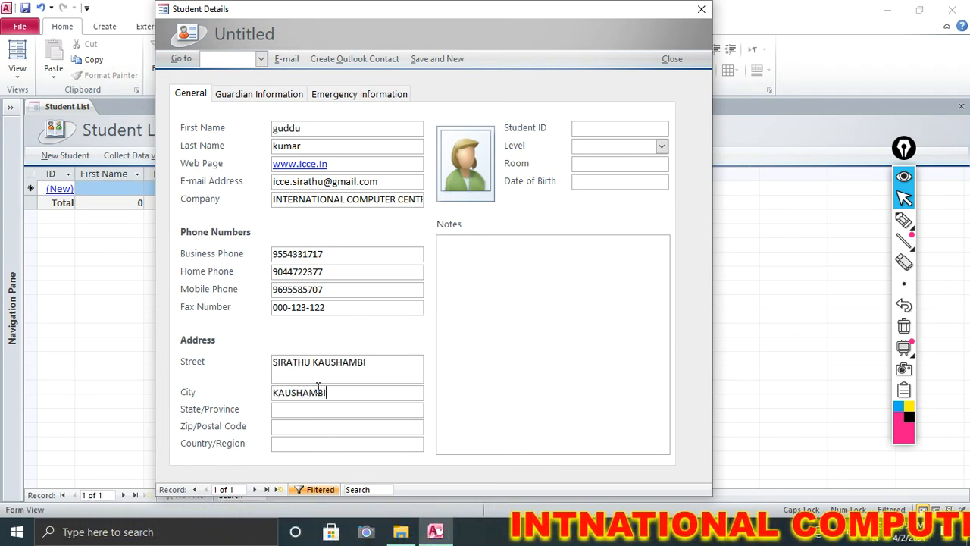
pyautogui.click(314, 409)
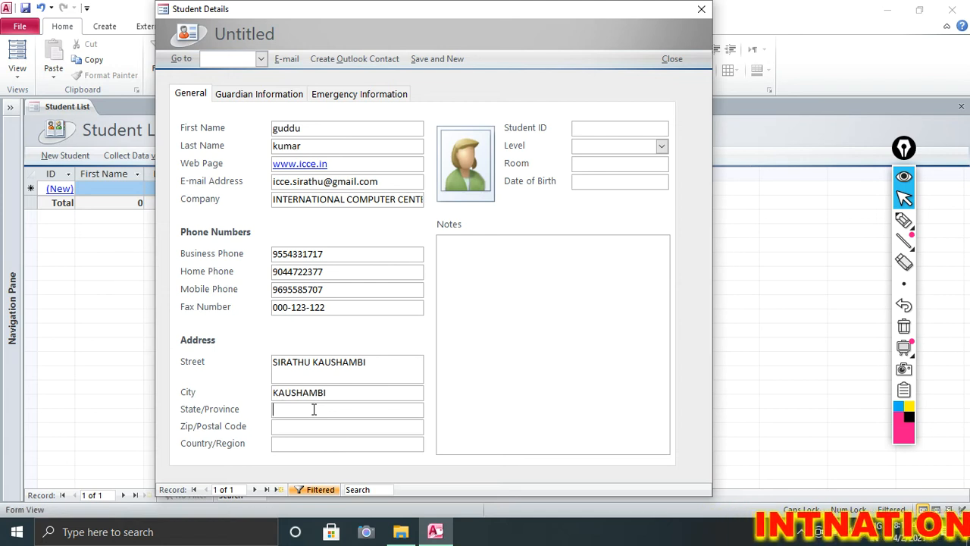
pyautogui.write('UP')
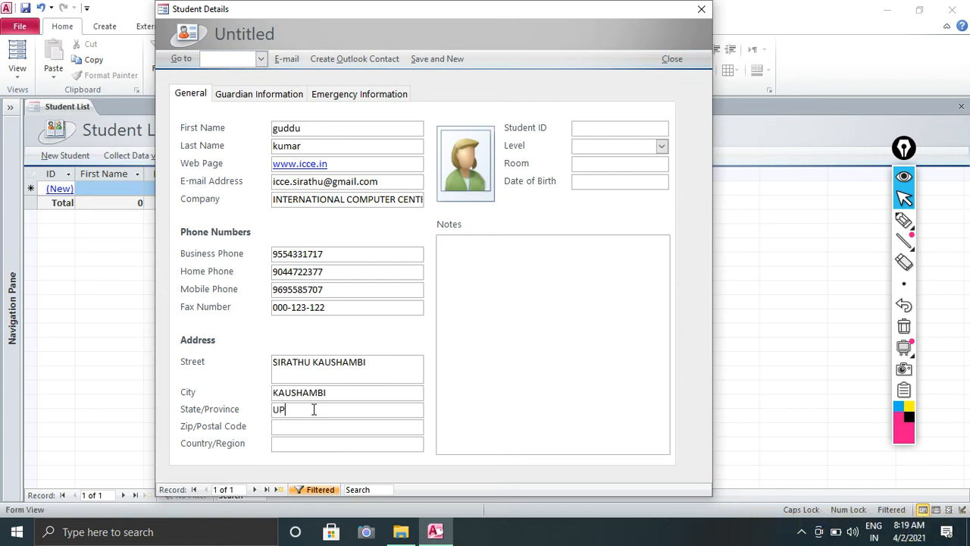
pyautogui.click(302, 429)
pyautogui.click(302, 429)
pyautogui.click(307, 445)
# Set Student ID to AADHAR CARD, Level to Senior and Room to 05.
pyautogui.click(589, 129)
pyautogui.write('A')
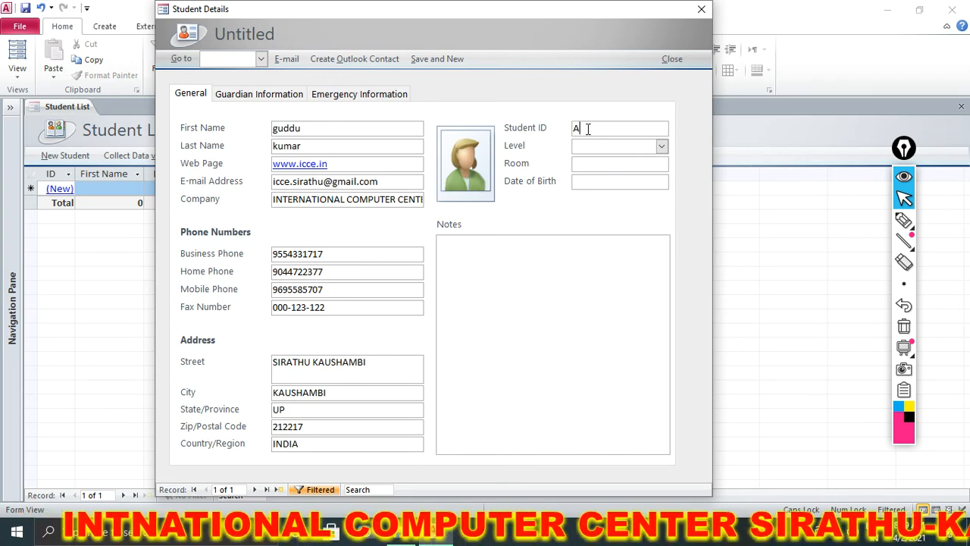
pyautogui.write('ADHAR CARD')
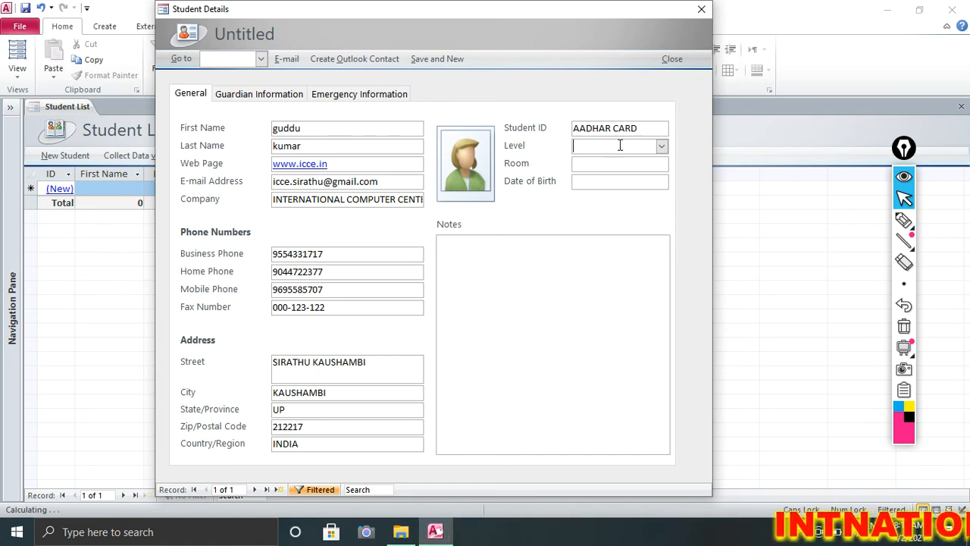
pyautogui.click(662, 147)
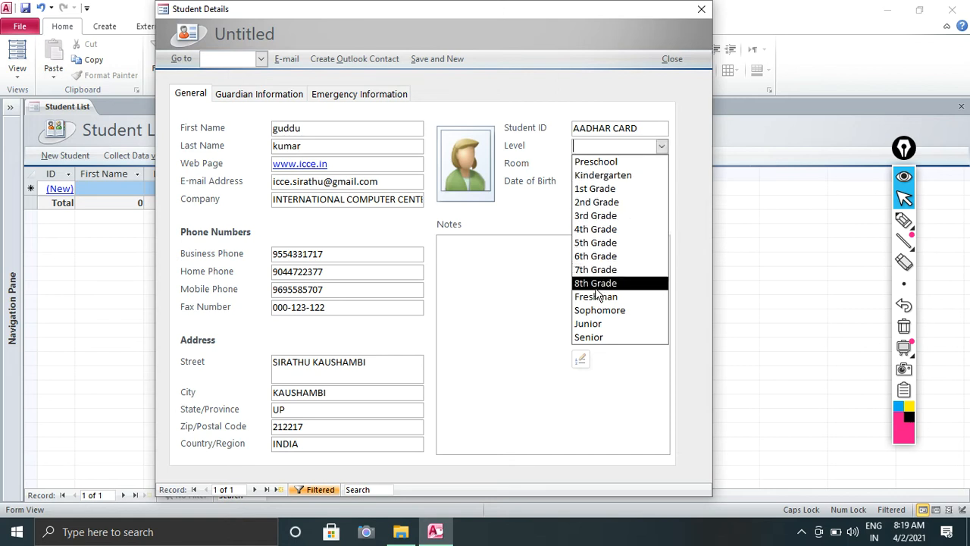
pyautogui.click(601, 339)
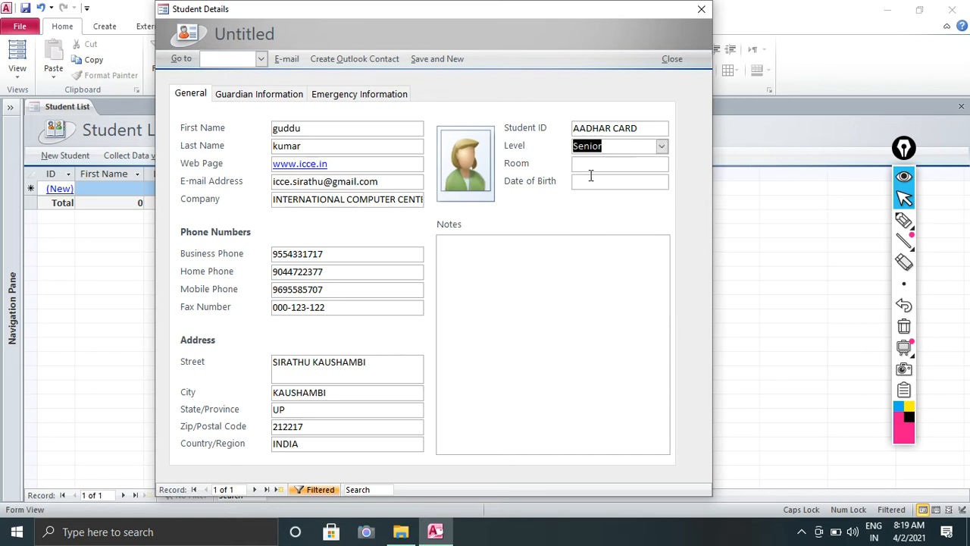
pyautogui.click(591, 166)
pyautogui.write('05')
pyautogui.click(586, 183)
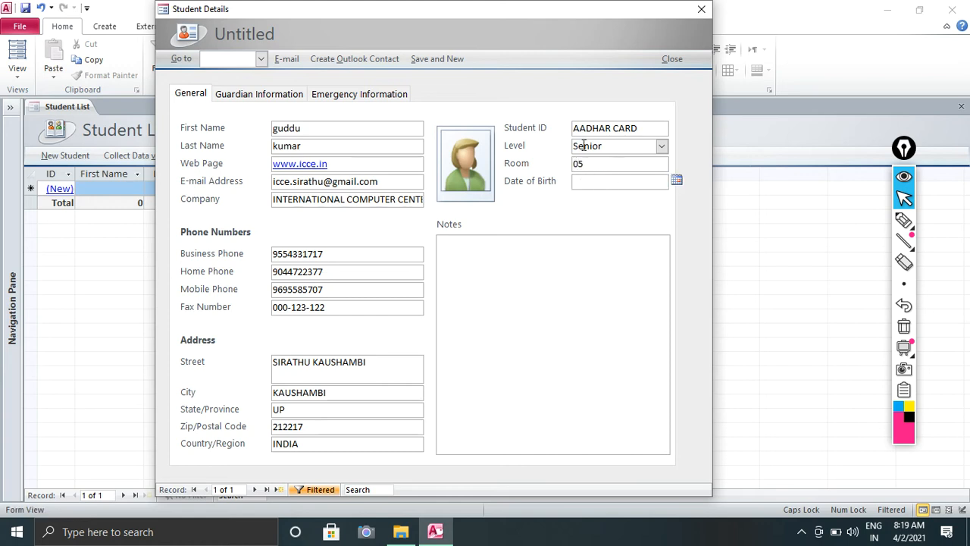
# Add a Father guardian in Guardian Information and enter his last name.
pyautogui.click(264, 96)
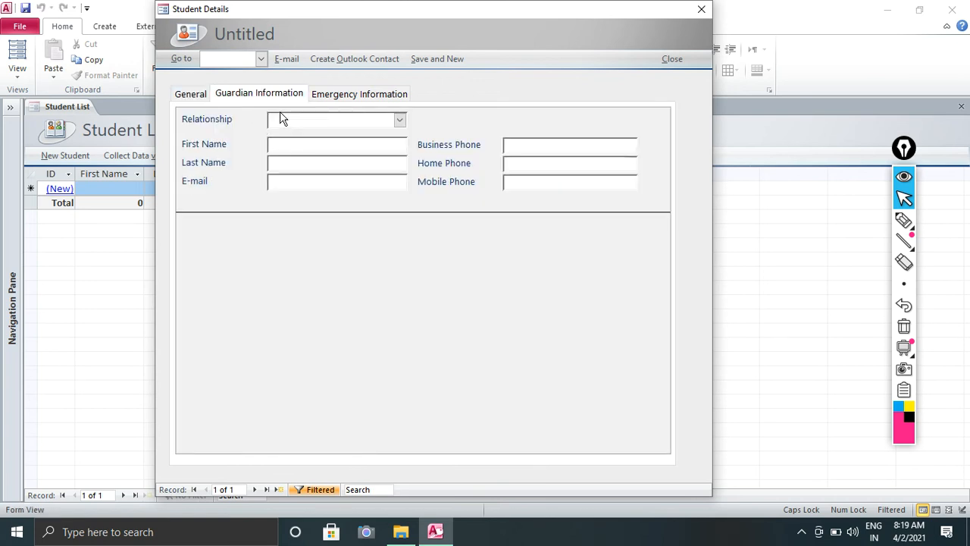
pyautogui.click(399, 122)
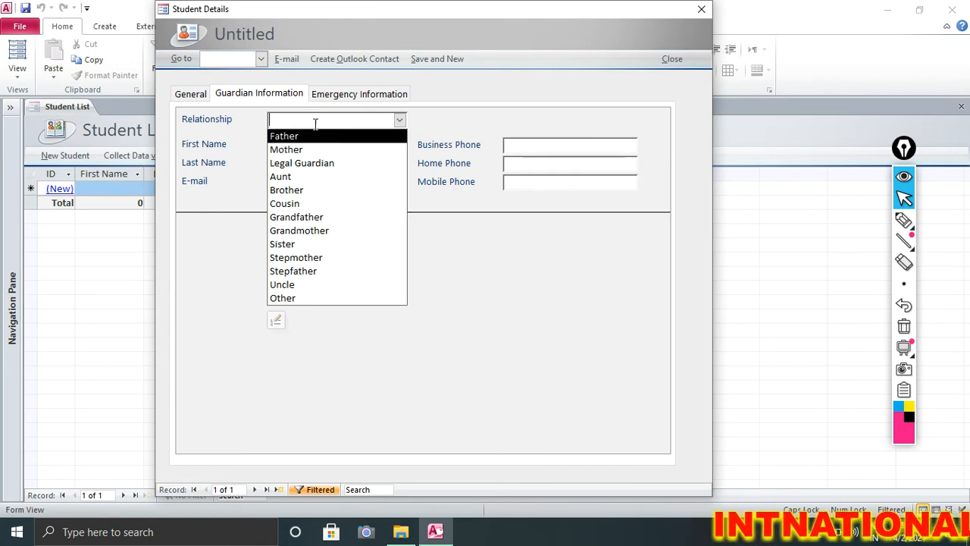
pyautogui.click(282, 136)
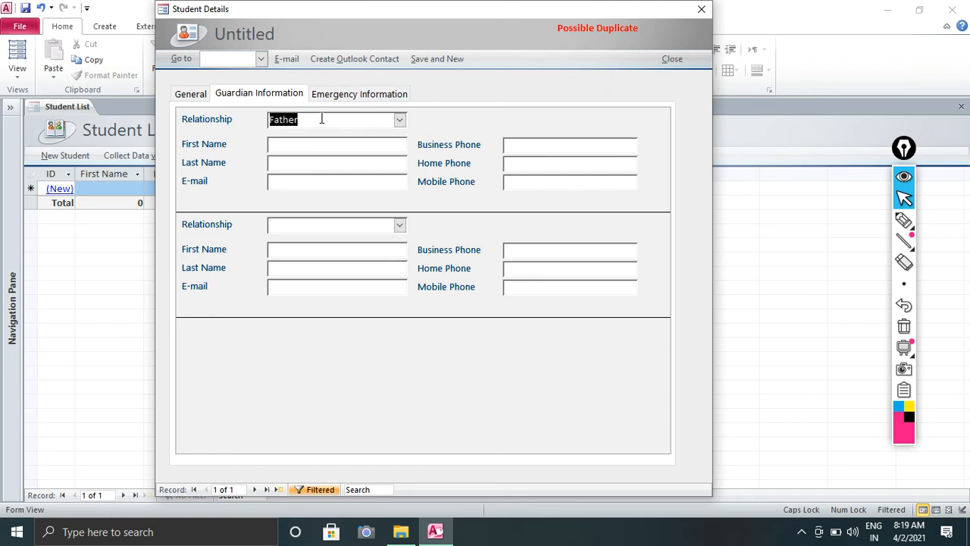
pyautogui.click(326, 146)
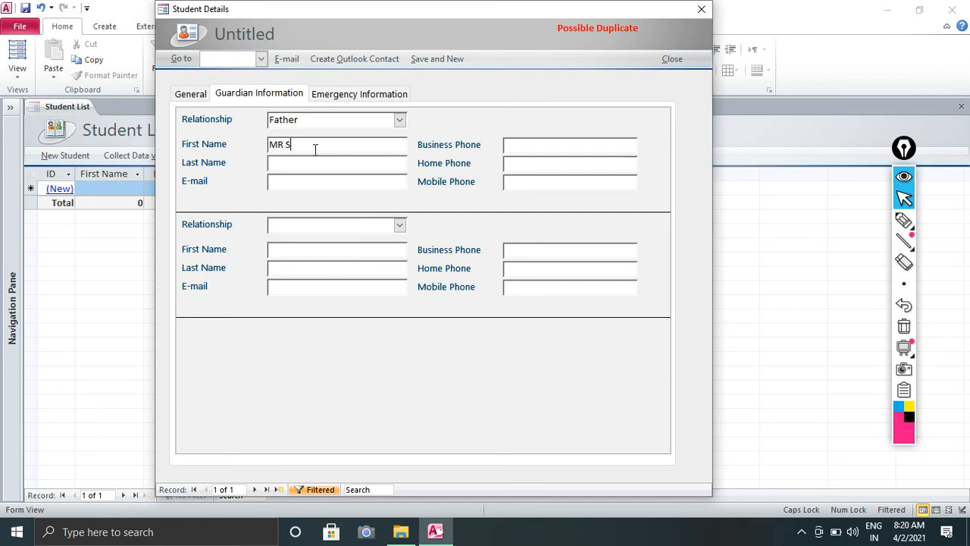
pyautogui.click(316, 161)
pyautogui.write('KUMAR')
# Enter the father's e-mail address, retyping it in lowercase.
pyautogui.click(321, 186)
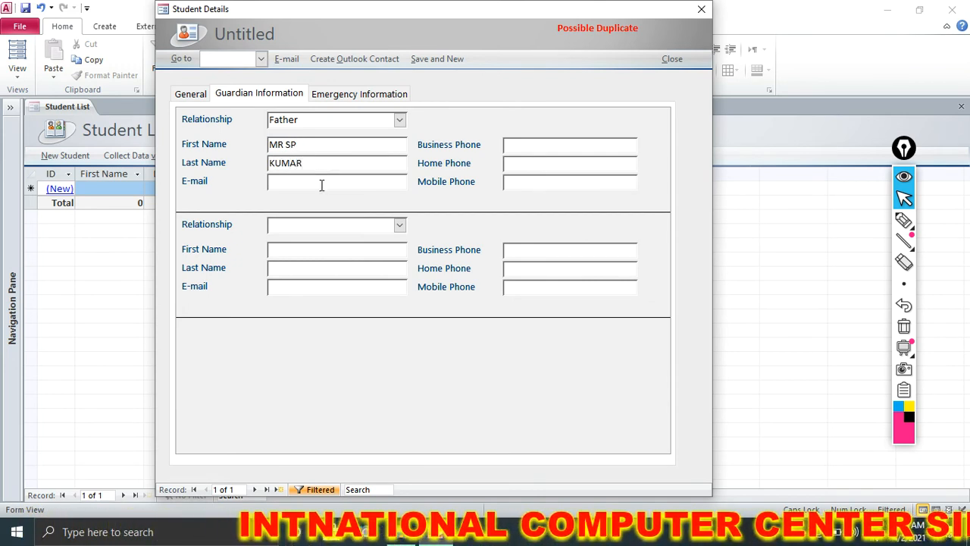
pyautogui.click(510, 163)
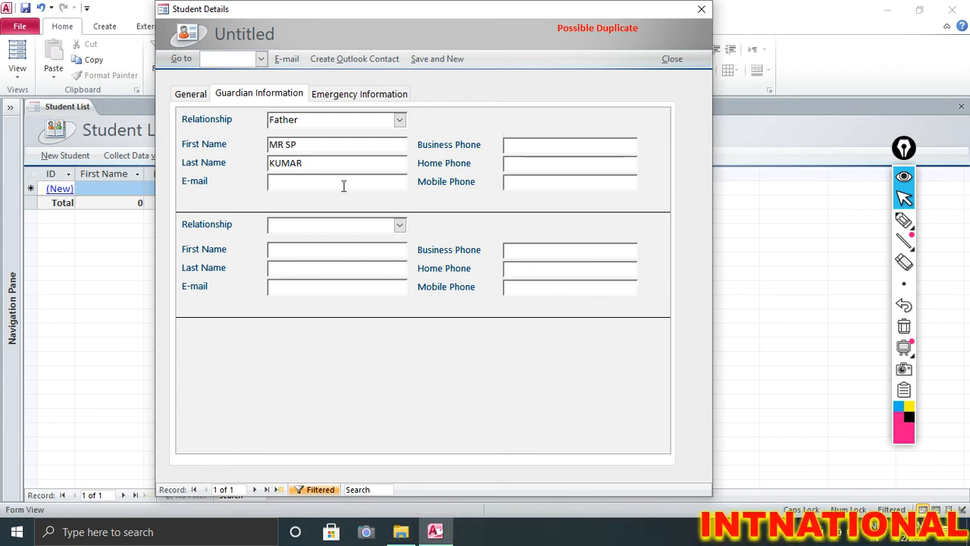
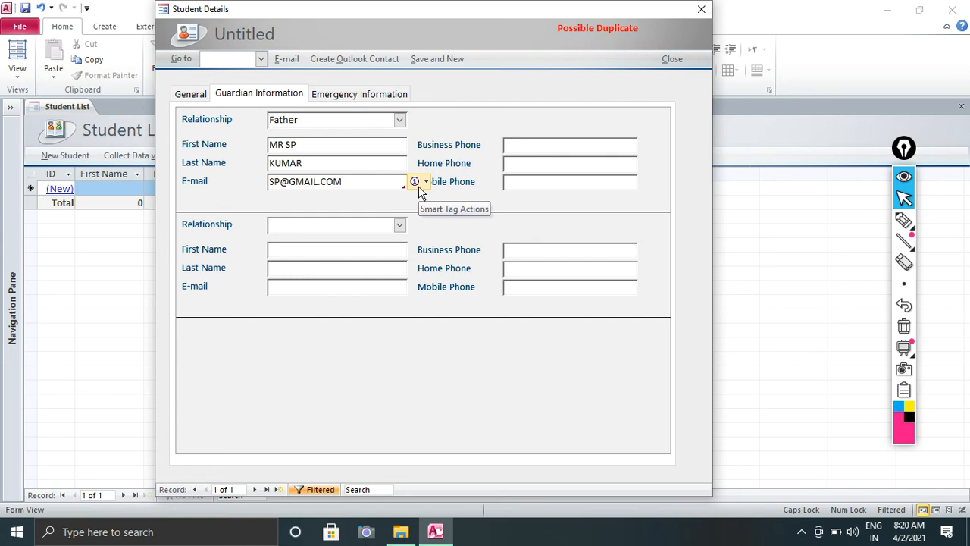
pyautogui.moveTo(340, 182); pyautogui.dragTo(255, 180)
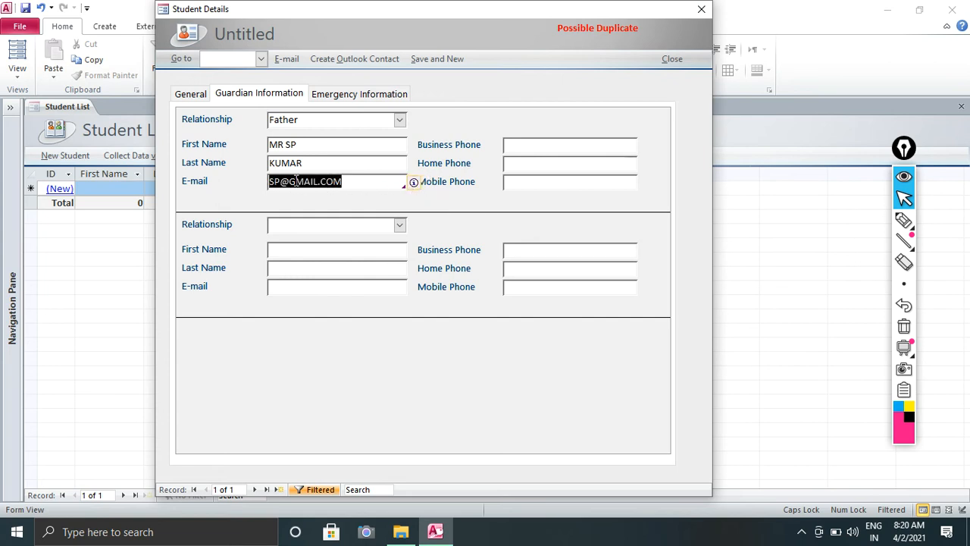
pyautogui.press('capslock')
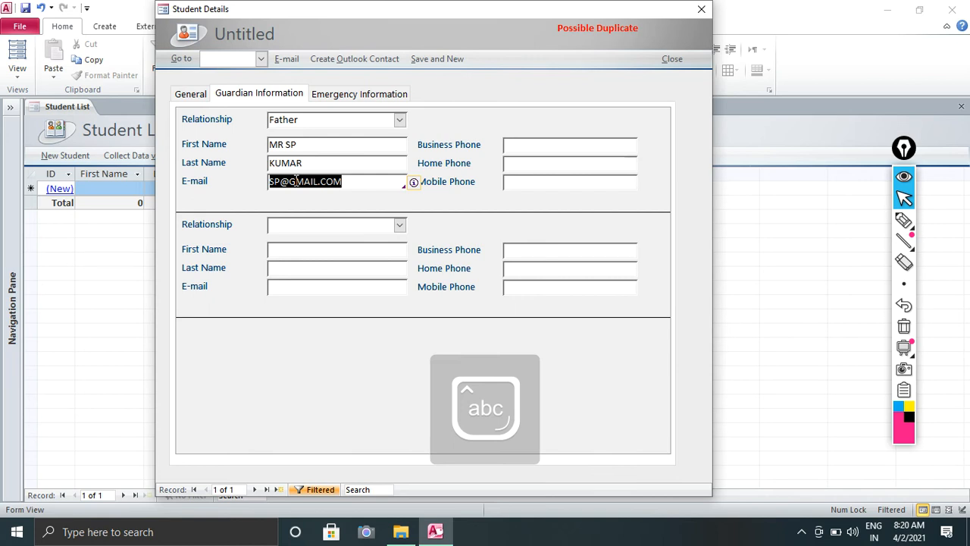
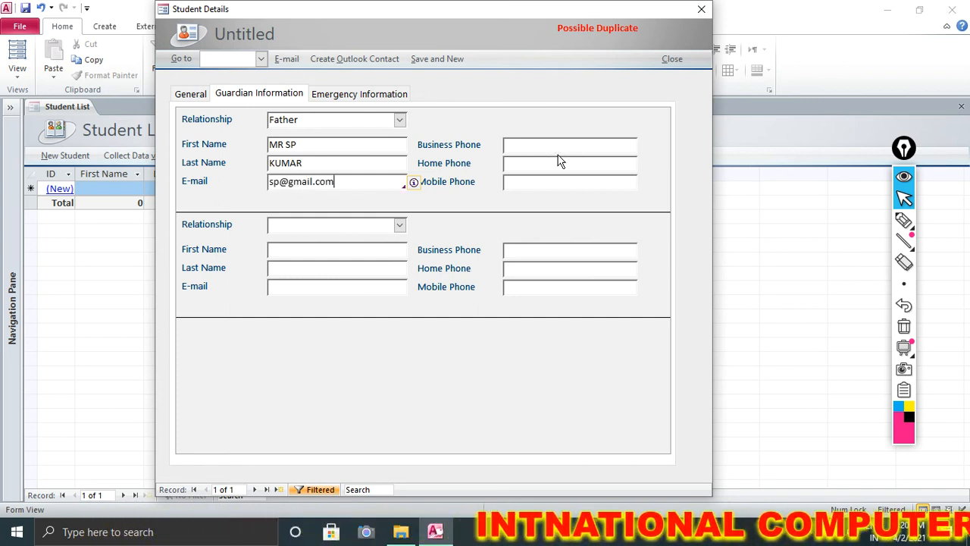
# Fill in the father's business, home and mobile phone numbers.
pyautogui.press('Tab')
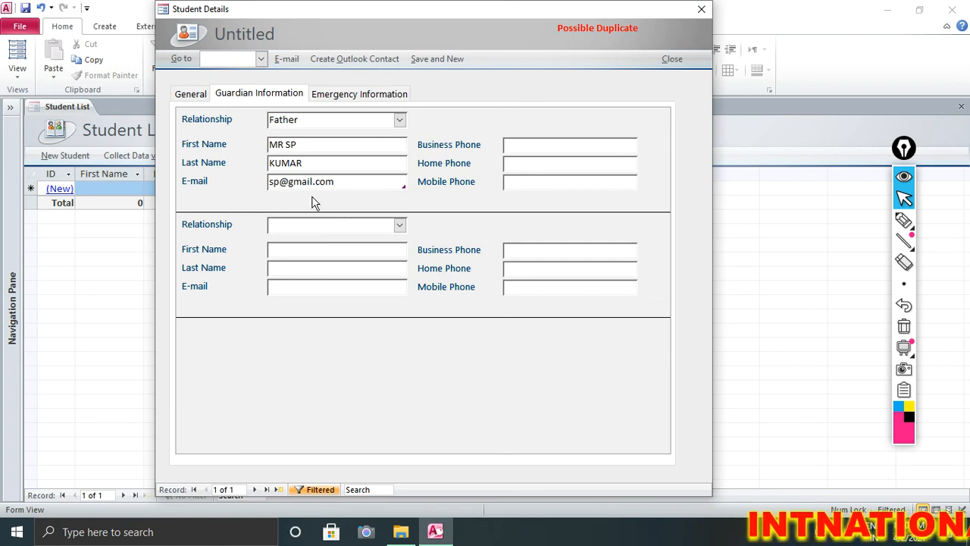
pyautogui.write('5464565656566')
pyautogui.click(540, 159)
pyautogui.write('565656565656')
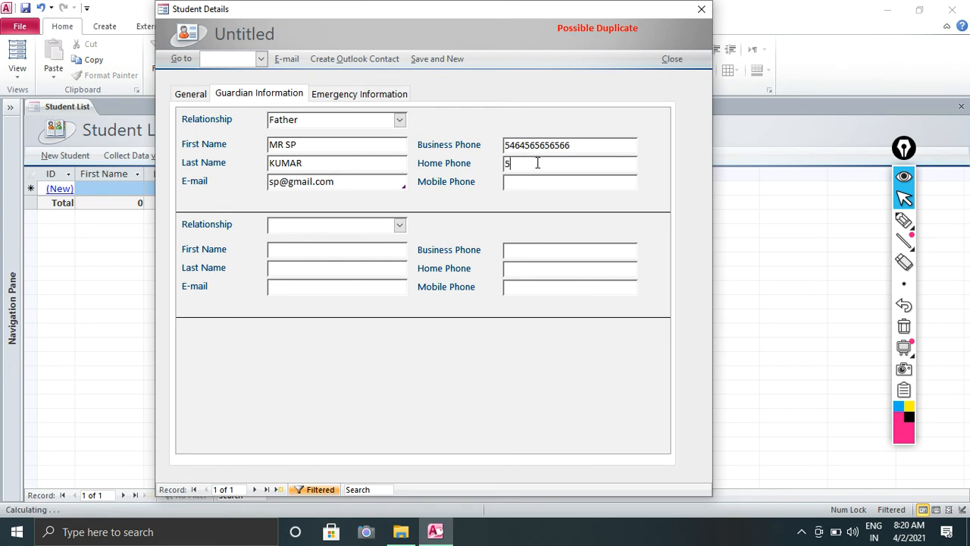
pyautogui.click(528, 182)
pyautogui.click(564, 167)
pyautogui.write('76767676777')
pyautogui.click(329, 223)
pyautogui.click(404, 229)
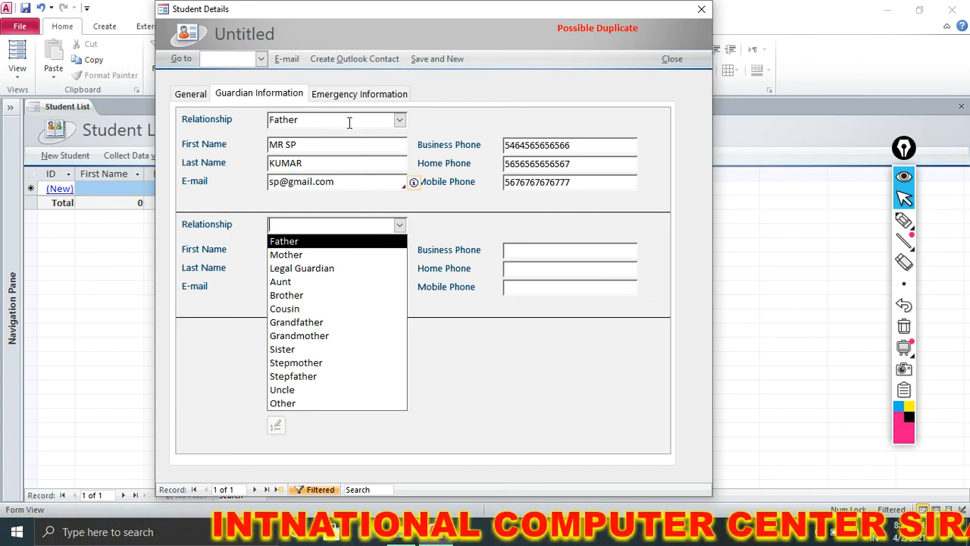
# Set the next three guardian relationships to Mother, Brother and Sister.
pyautogui.click(307, 256)
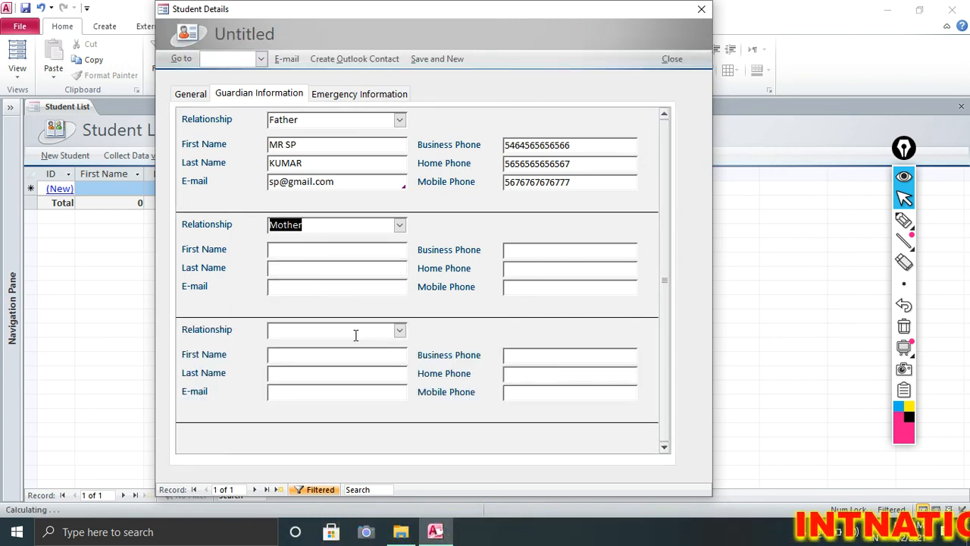
pyautogui.click(400, 331)
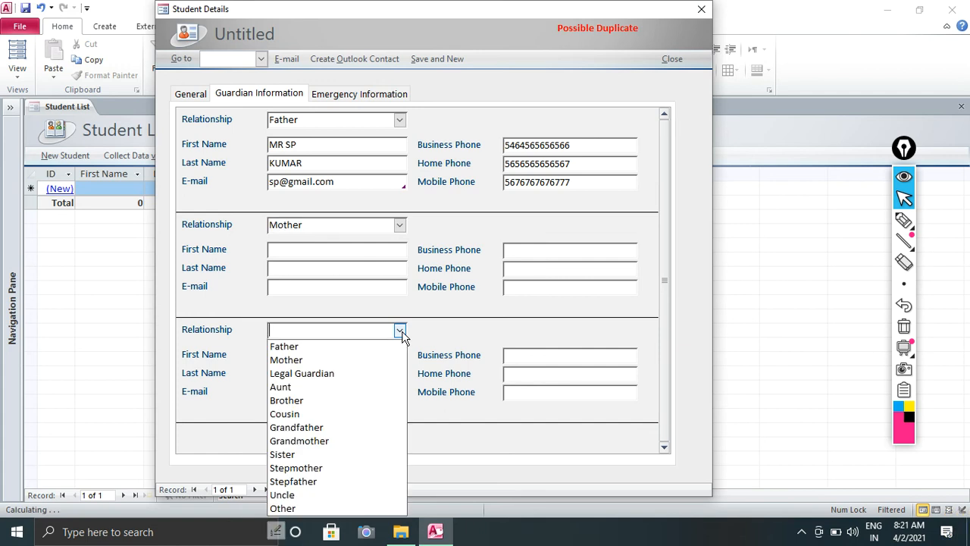
pyautogui.click(342, 401)
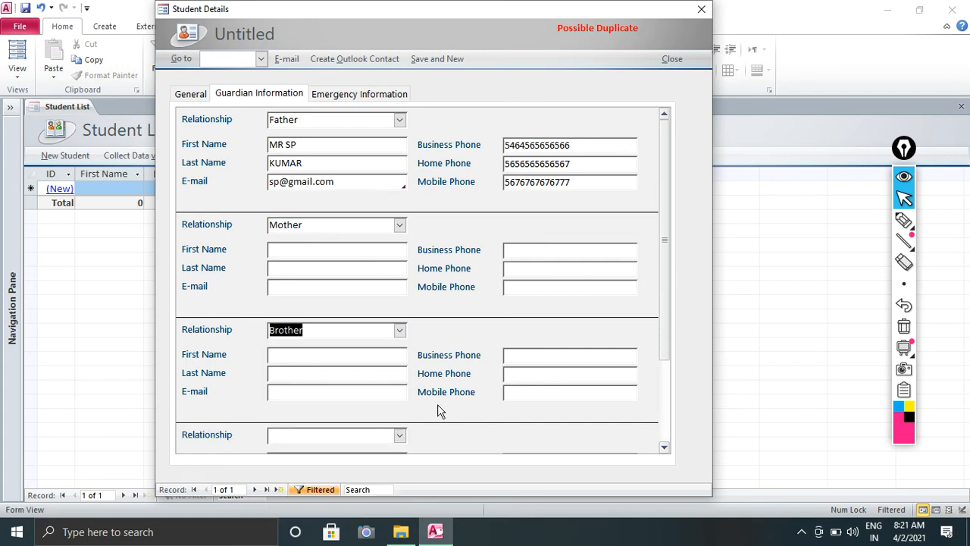
pyautogui.click(400, 435)
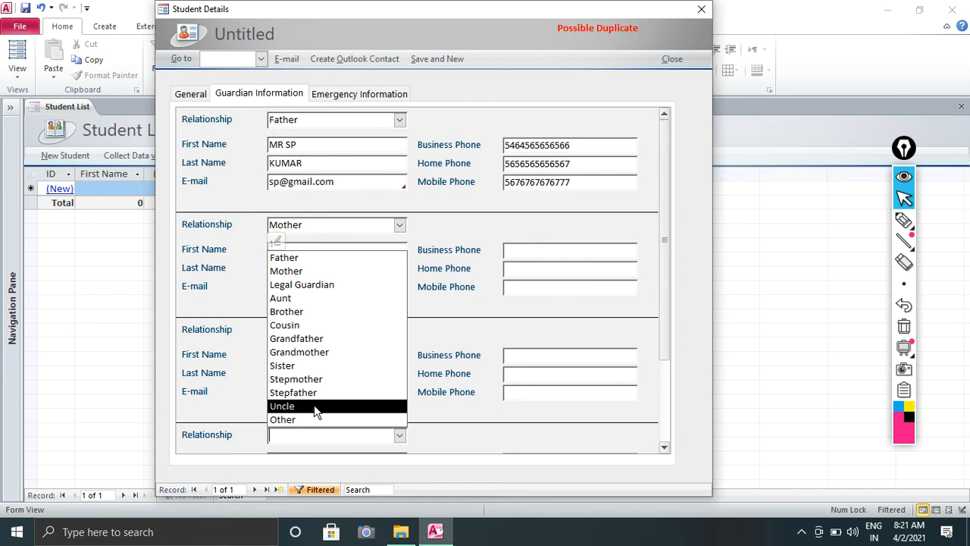
pyautogui.click(324, 366)
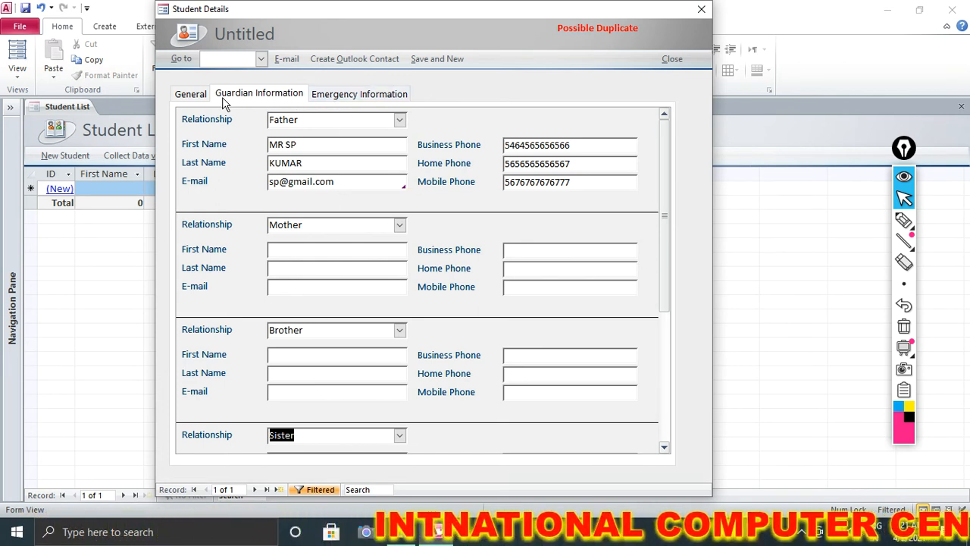
# Move through General and Guardian Information to the Emergency Information tab.
pyautogui.click(194, 98)
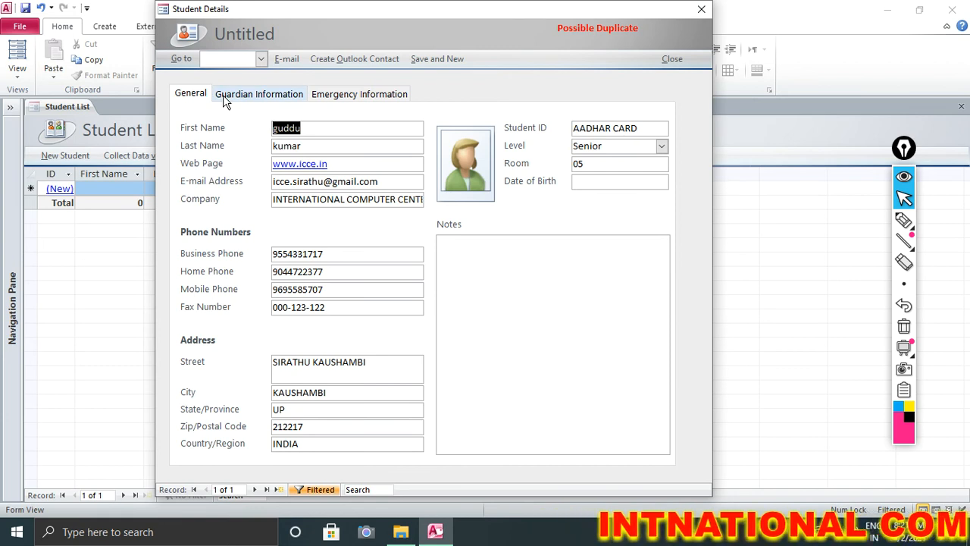
pyautogui.click(223, 95)
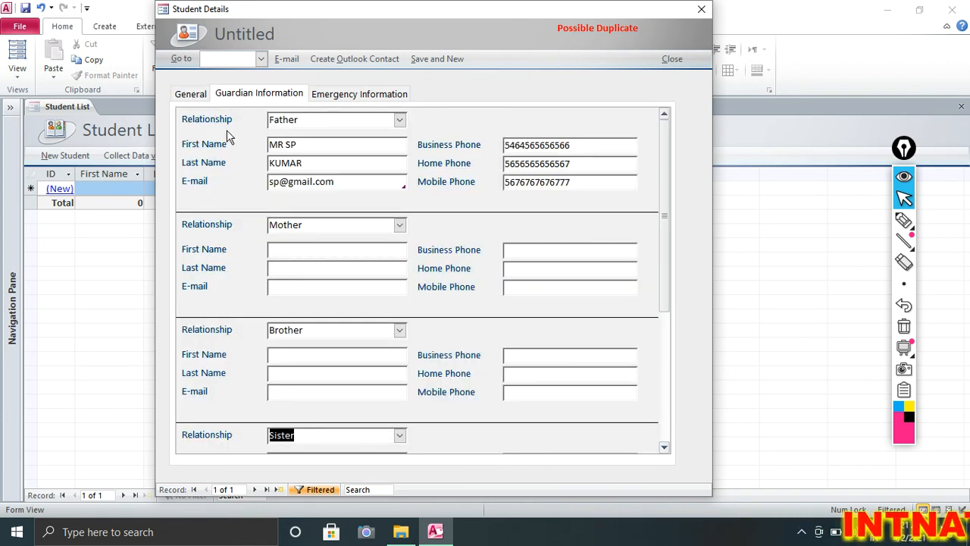
pyautogui.click(353, 99)
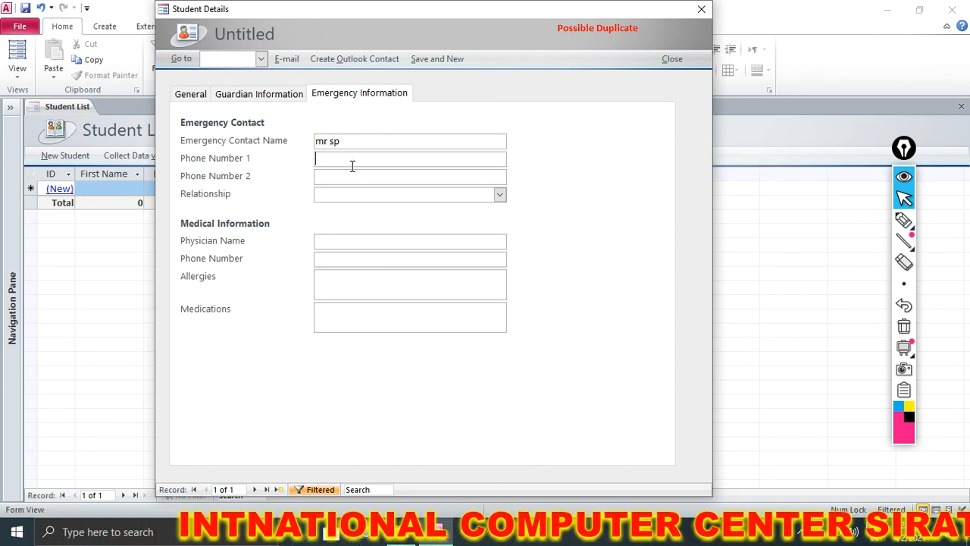
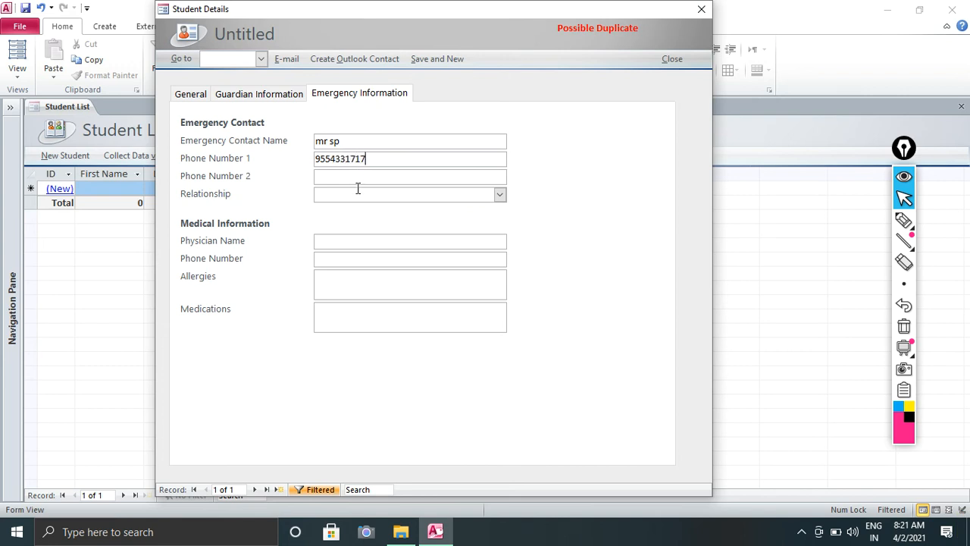
# Enter the emergency contact's phone number and set the relationship to Parent.
pyautogui.click(357, 191)
pyautogui.click(499, 195)
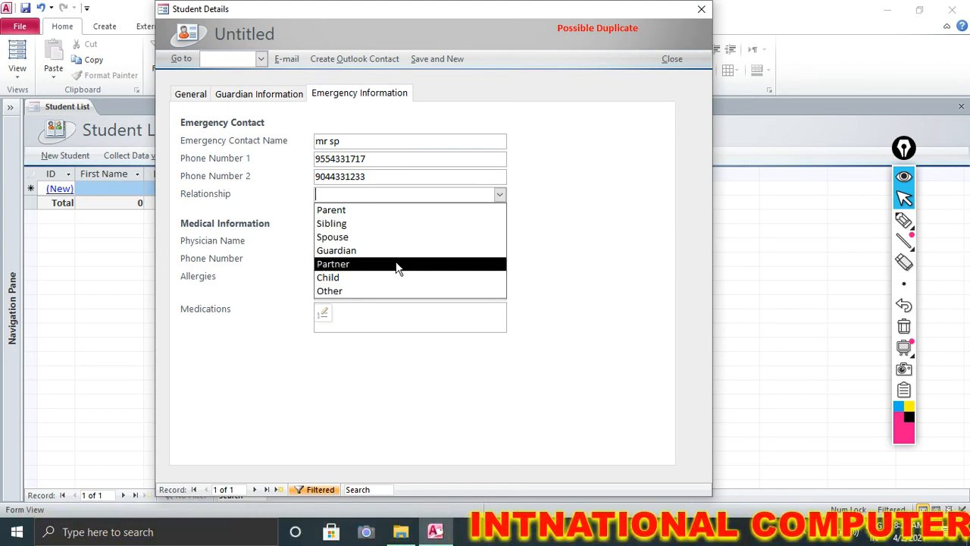
pyautogui.click(360, 212)
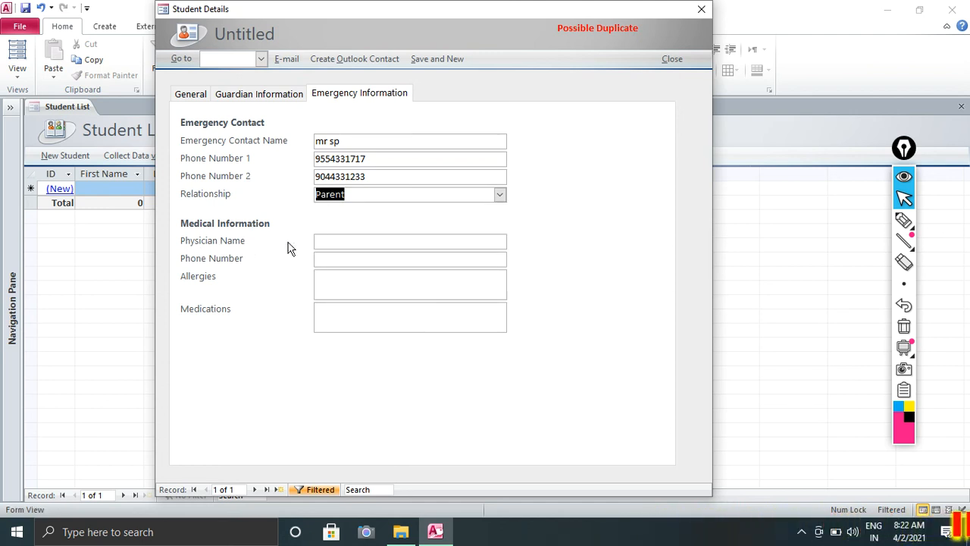
pyautogui.click(337, 244)
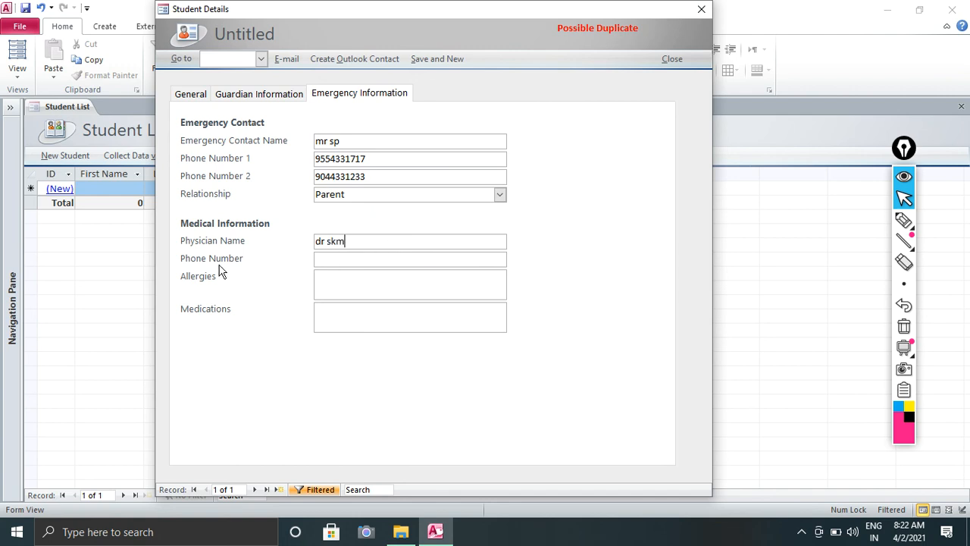
# Enter the physician's phone number, allergy feevar and medications xxxx.
pyautogui.click(336, 256)
pyautogui.write('676767676767')
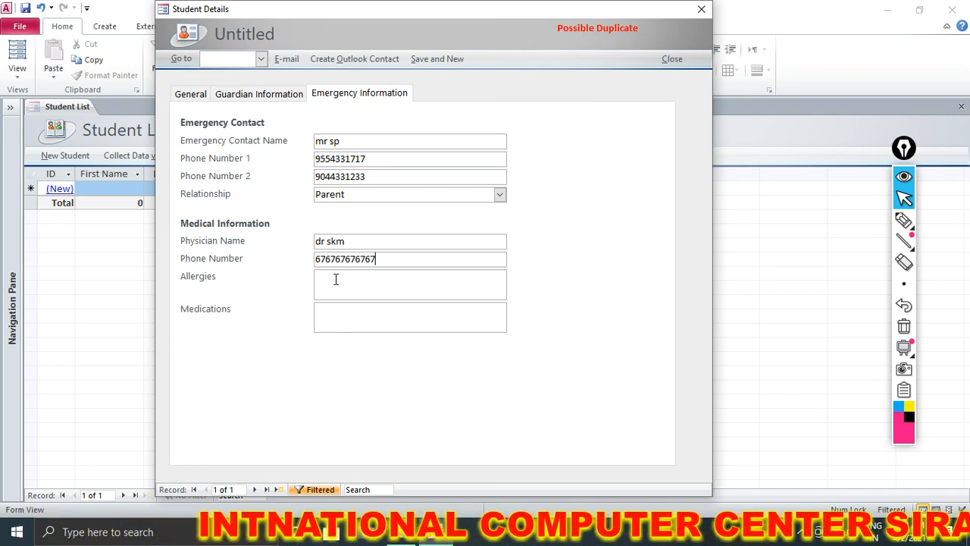
pyautogui.click(336, 279)
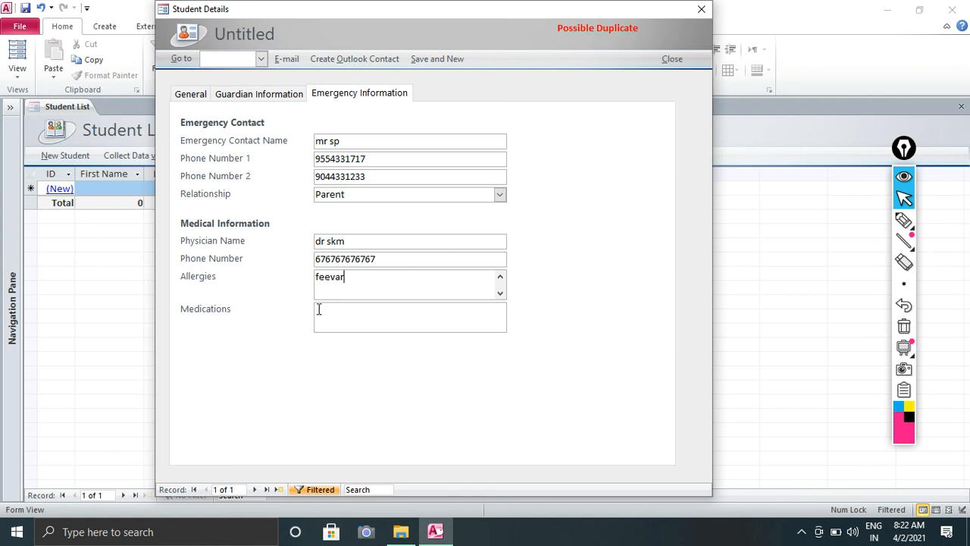
pyautogui.click(321, 309)
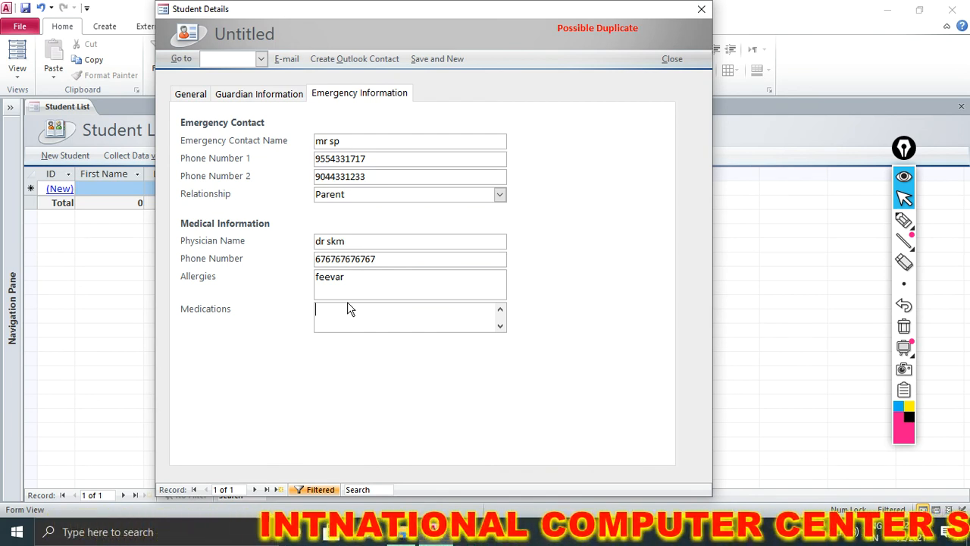
pyautogui.write('xxxx')
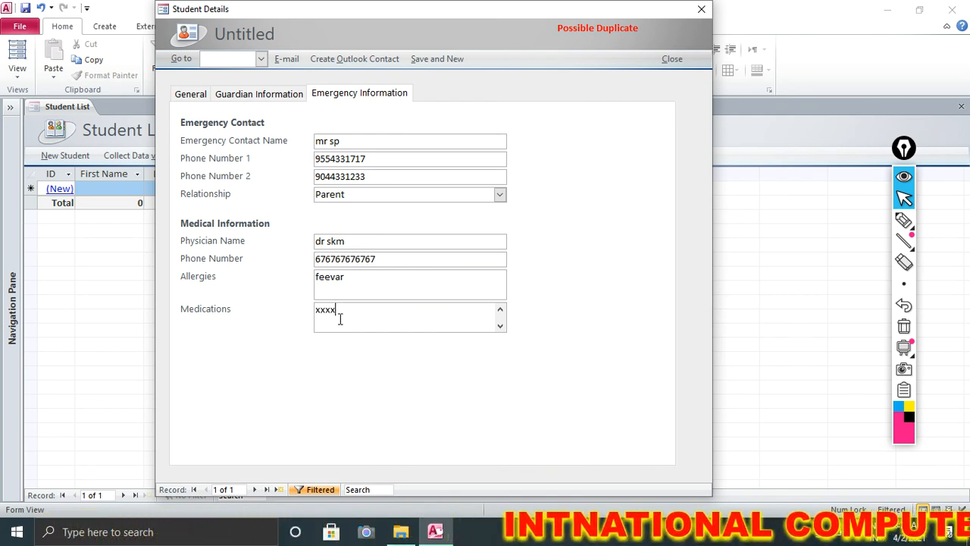
# Open the photo attachments and try adding Sai baba.gif from D:\photos, dismissing the warning.
pyautogui.click(266, 94)
pyautogui.click(191, 95)
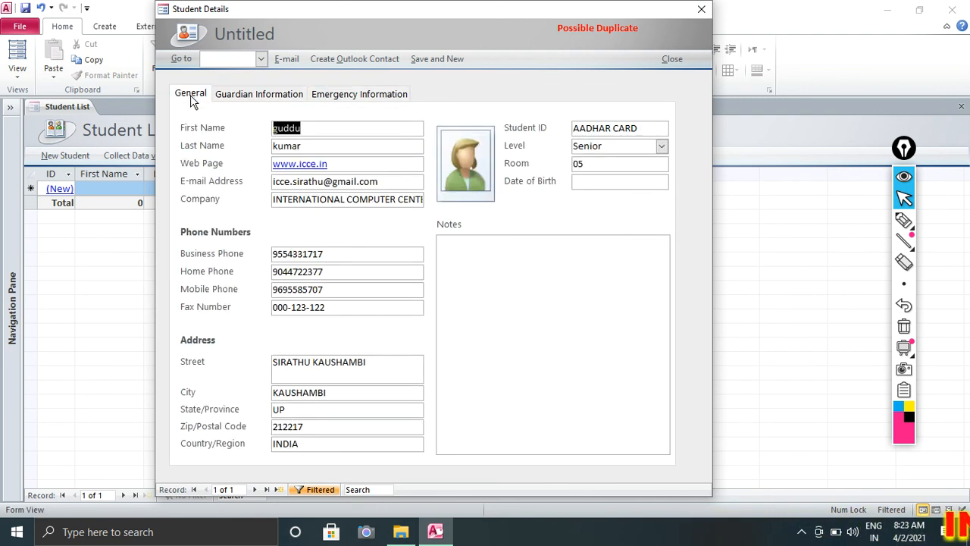
pyautogui.doubleClick(455, 161)
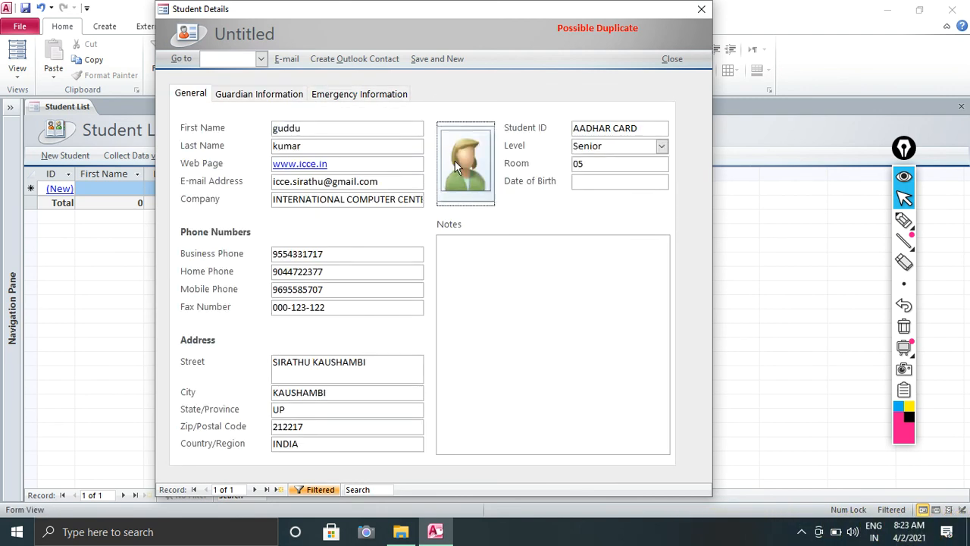
pyautogui.click(596, 224)
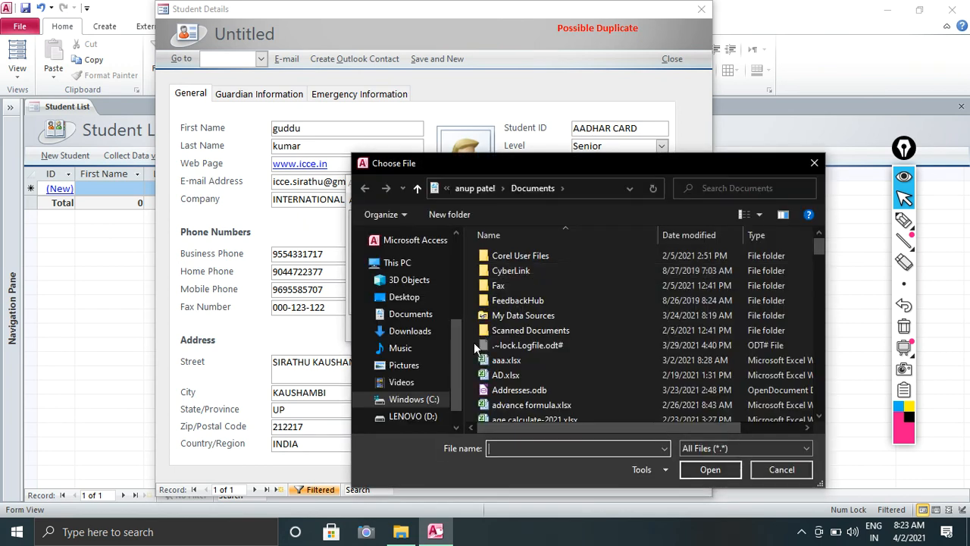
pyautogui.moveTo(453, 373)
pyautogui.mouseDown()
pyautogui.moveTo(453, 316)
pyautogui.moveTo(454, 383)
pyautogui.mouseUp()
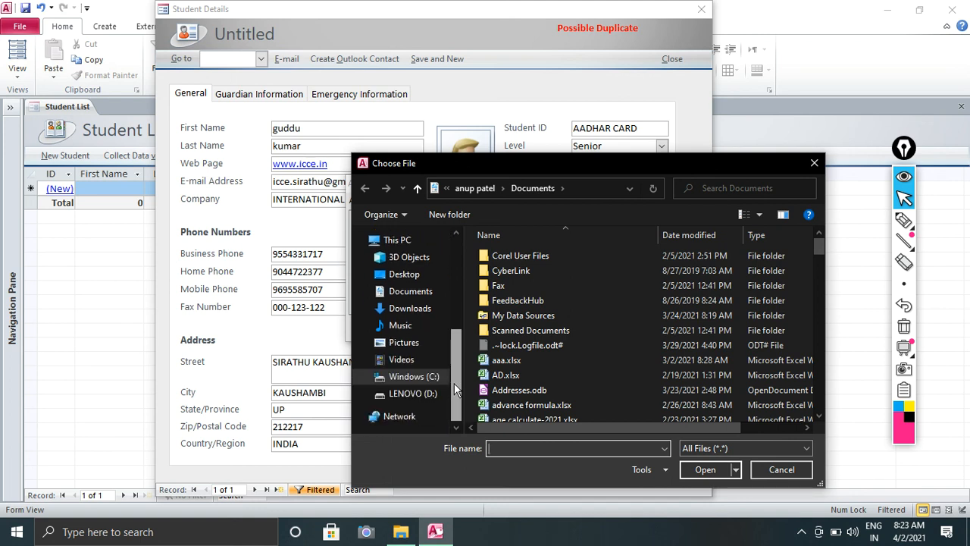
pyautogui.click(412, 395)
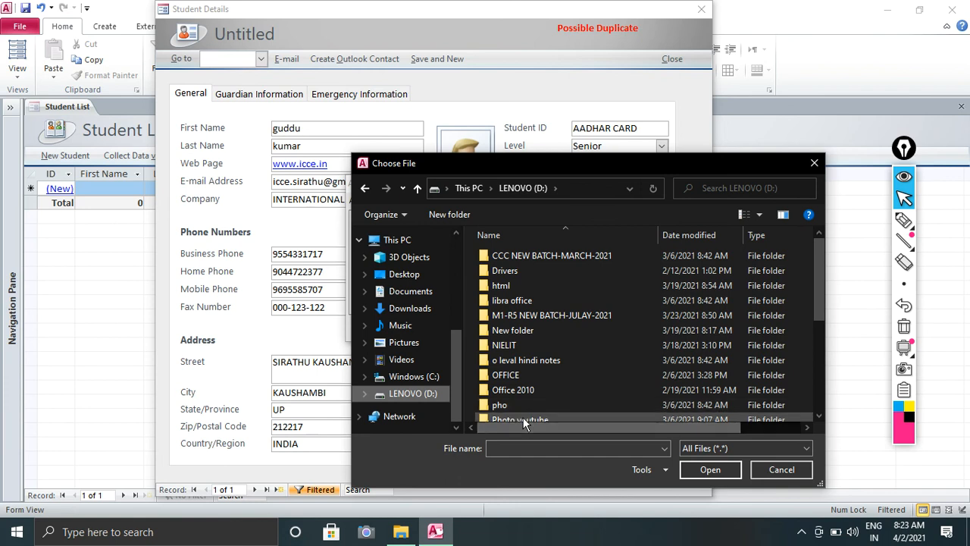
pyautogui.scroll(-1, 523, 417)
pyautogui.doubleClick(520, 400)
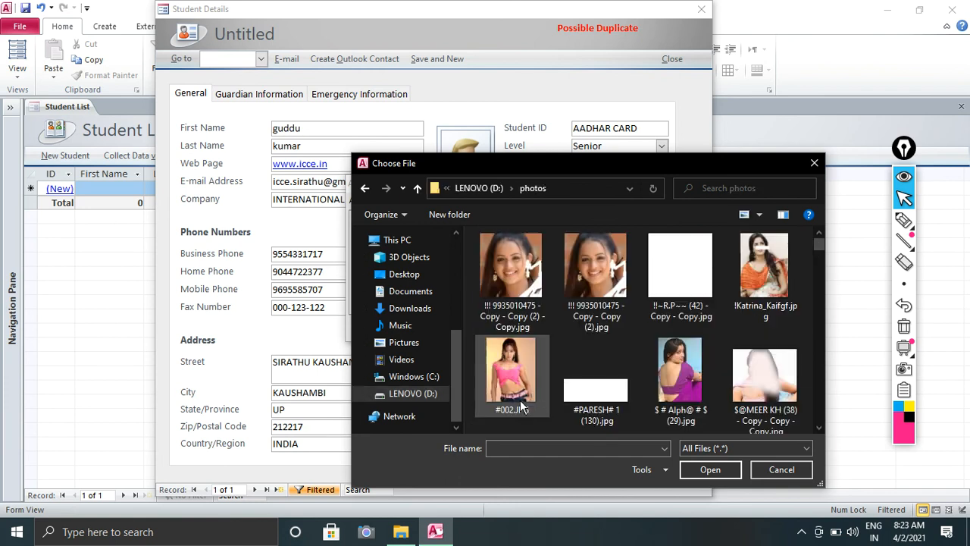
pyautogui.scroll(-2, 560, 362)
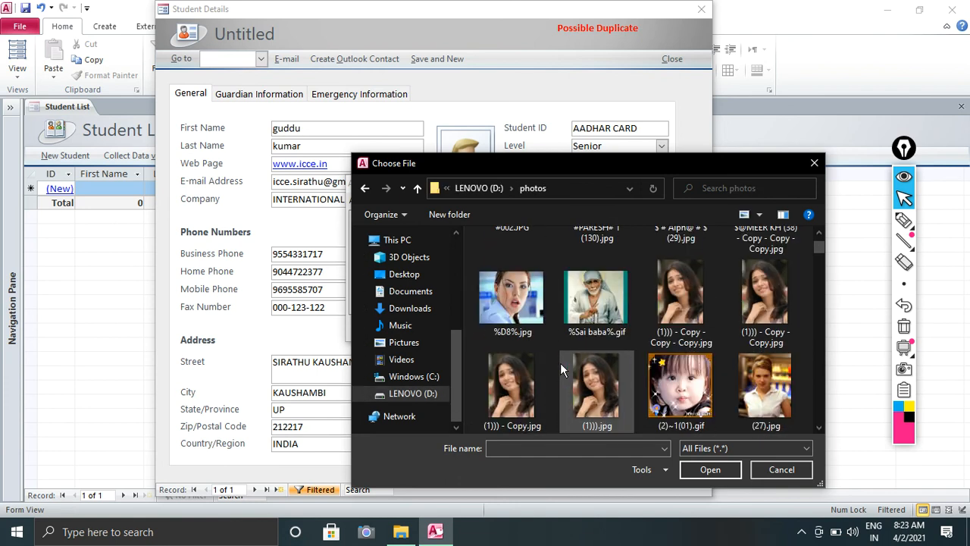
pyautogui.click(599, 326)
pyautogui.click(709, 469)
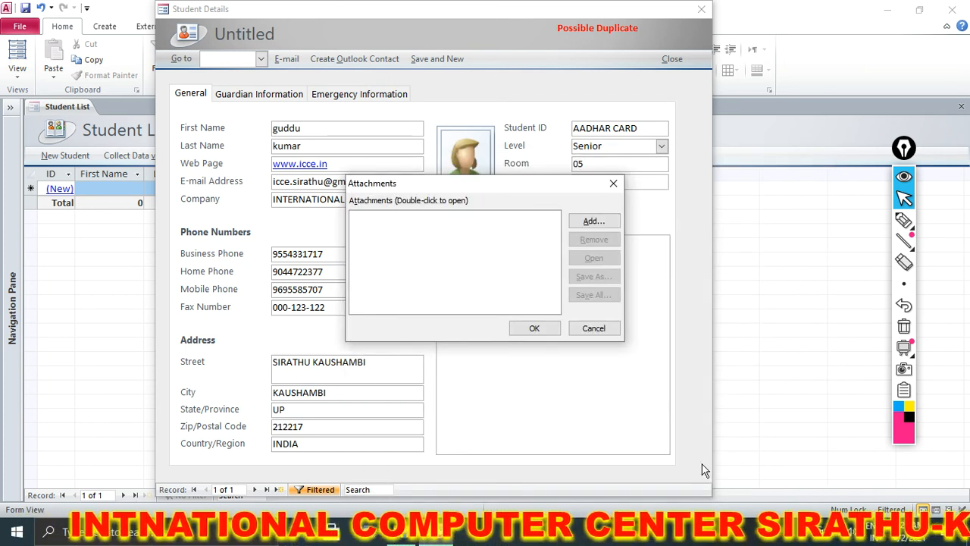
pyautogui.click(585, 315)
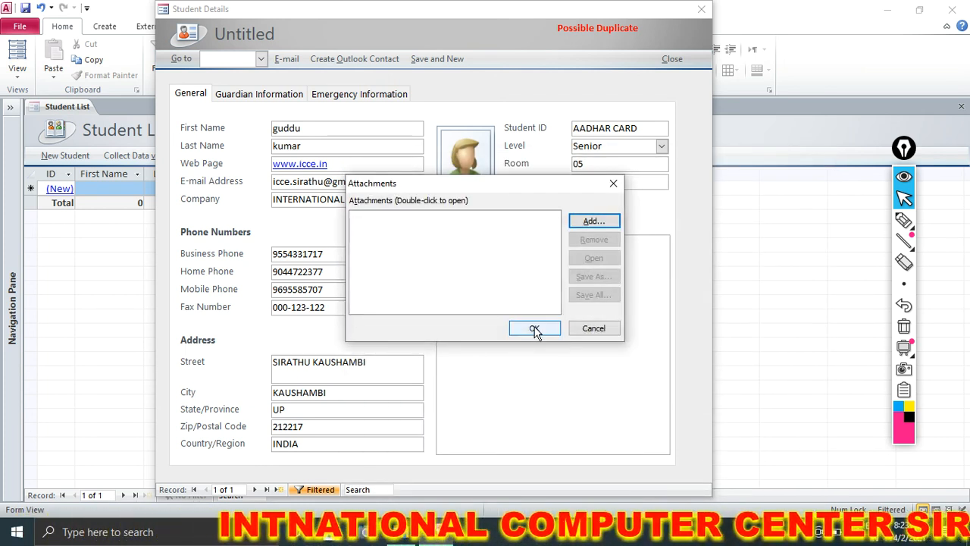
# Attach 2.JPG from the photos folder and confirm so the photo shows.
pyautogui.click(581, 223)
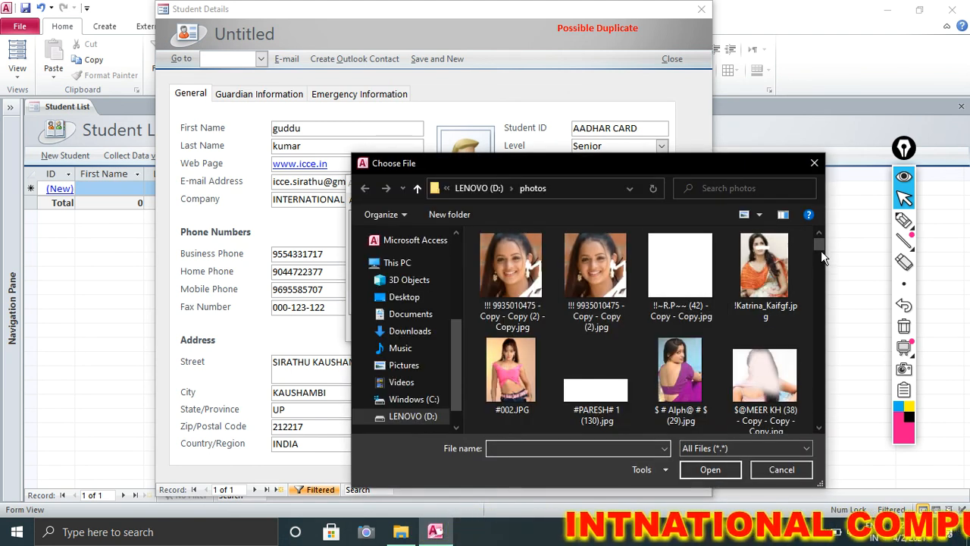
pyautogui.scroll(-1, 821, 250)
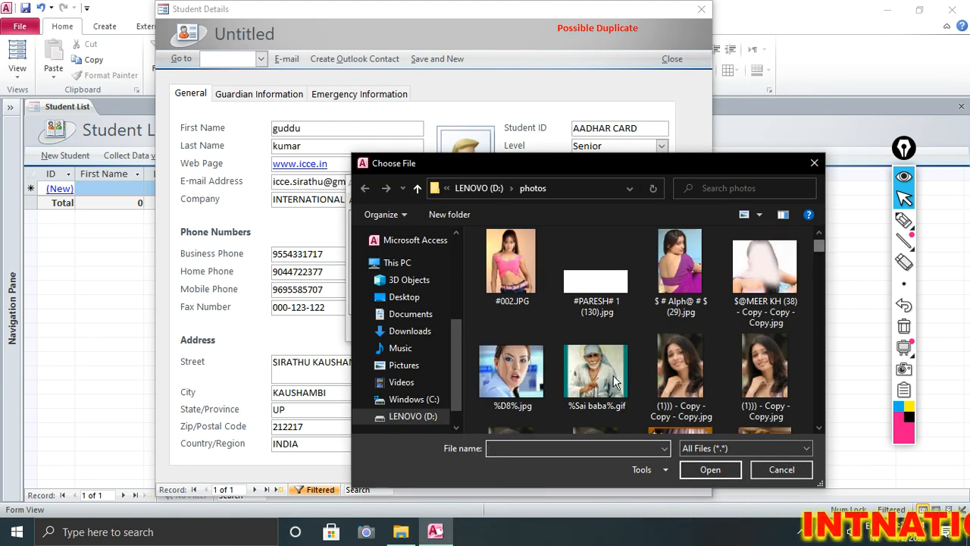
pyautogui.scroll(-3, 819, 248)
pyautogui.click(593, 378)
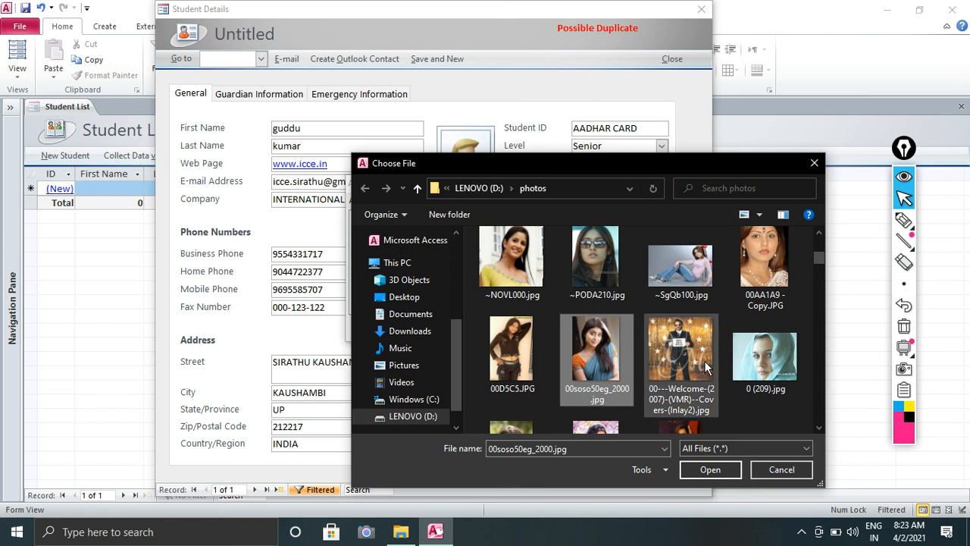
pyautogui.scroll(-3, 664, 363)
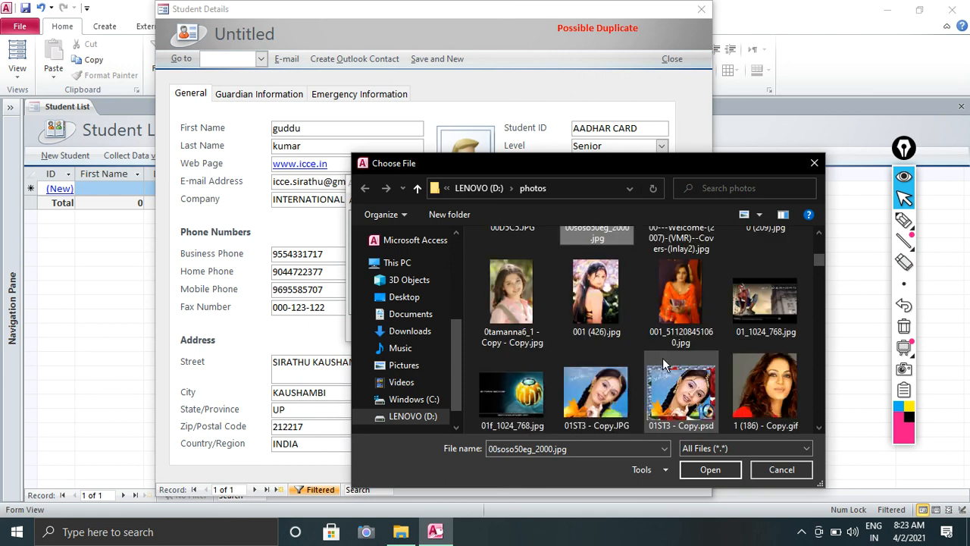
pyautogui.scroll(-1, 580, 341)
pyautogui.scroll(-3, 580, 333)
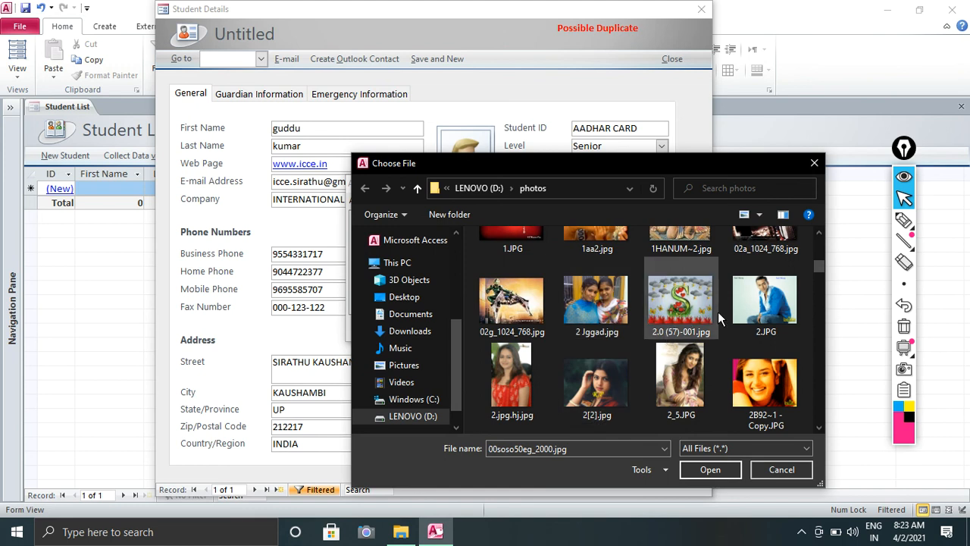
pyautogui.click(751, 305)
pyautogui.click(711, 469)
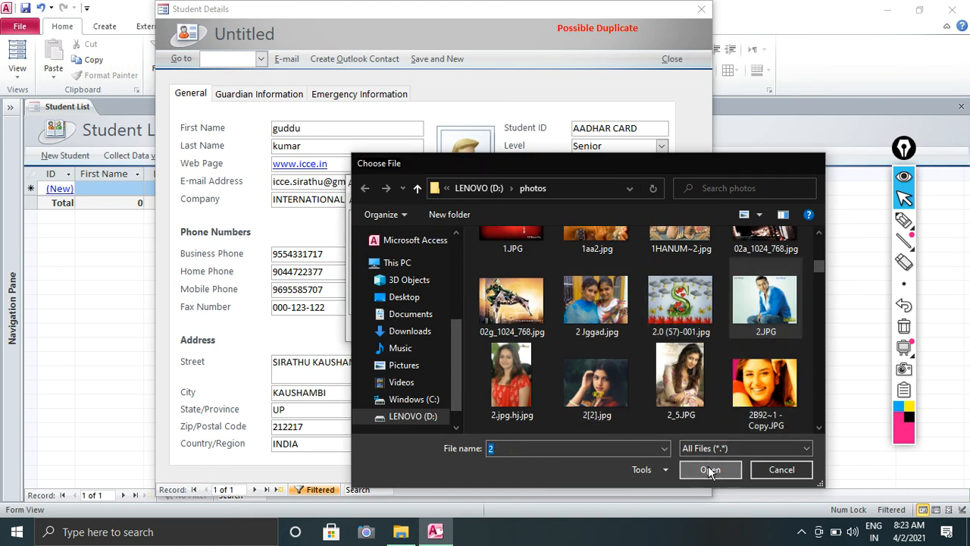
pyautogui.click(535, 328)
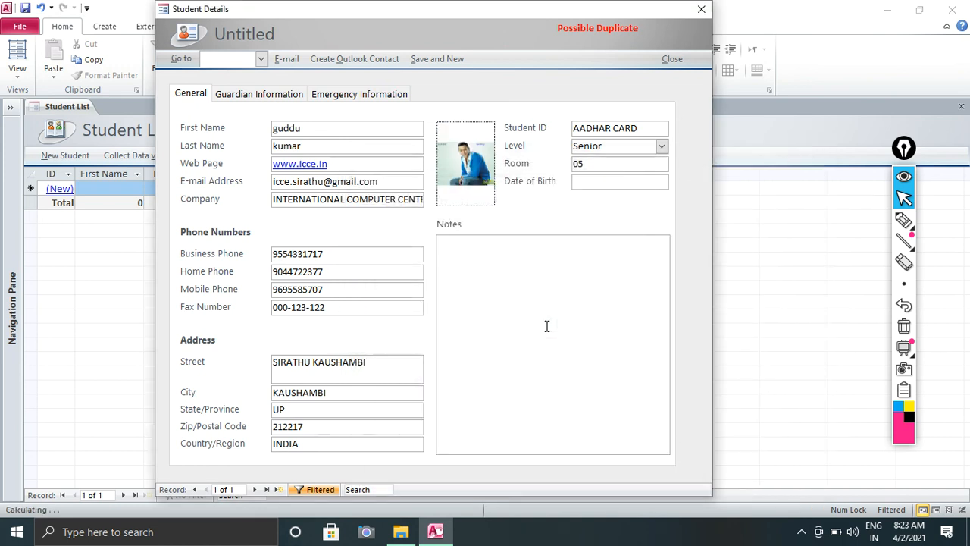
# Review the Guardian and Emergency tabs, return to General, then Save and New.
pyautogui.click(479, 271)
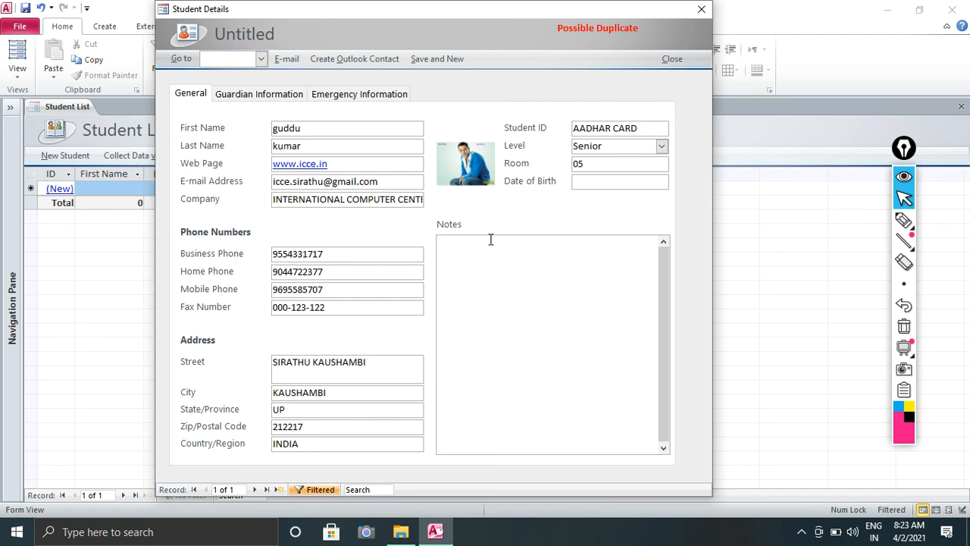
pyautogui.click(254, 98)
pyautogui.click(359, 94)
pyautogui.click(258, 94)
pyautogui.click(200, 92)
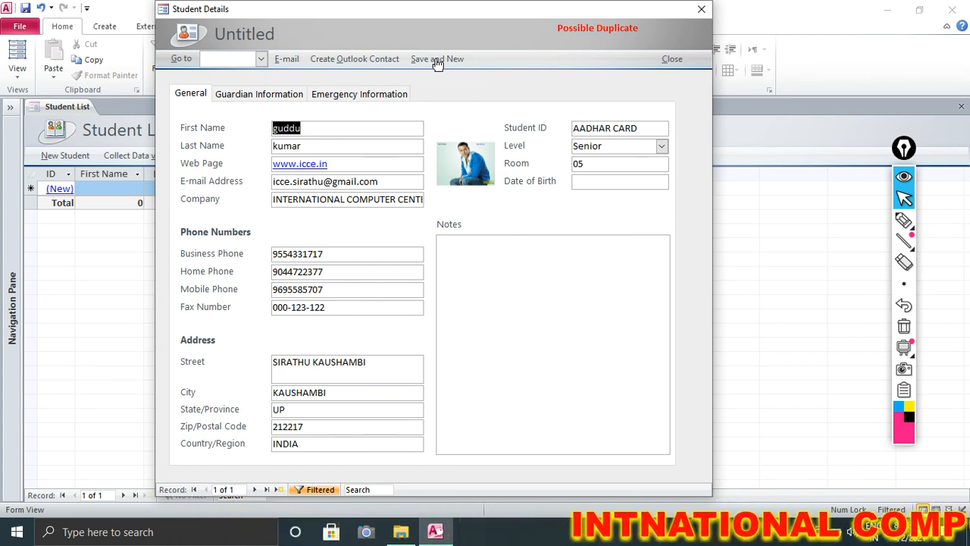
pyautogui.click(436, 61)
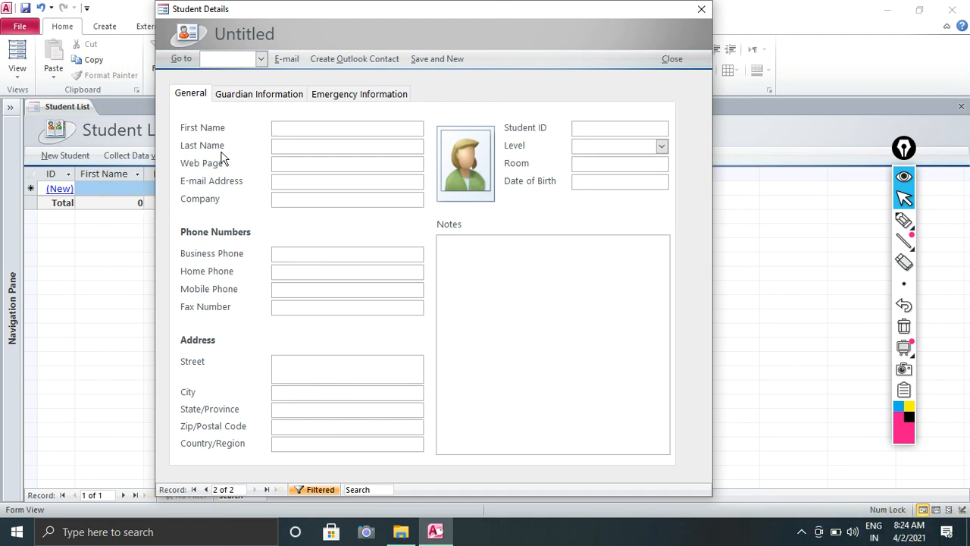
# Check saved student ID 1 in the Student List, then open a blank new-student form.
pyautogui.click(702, 9)
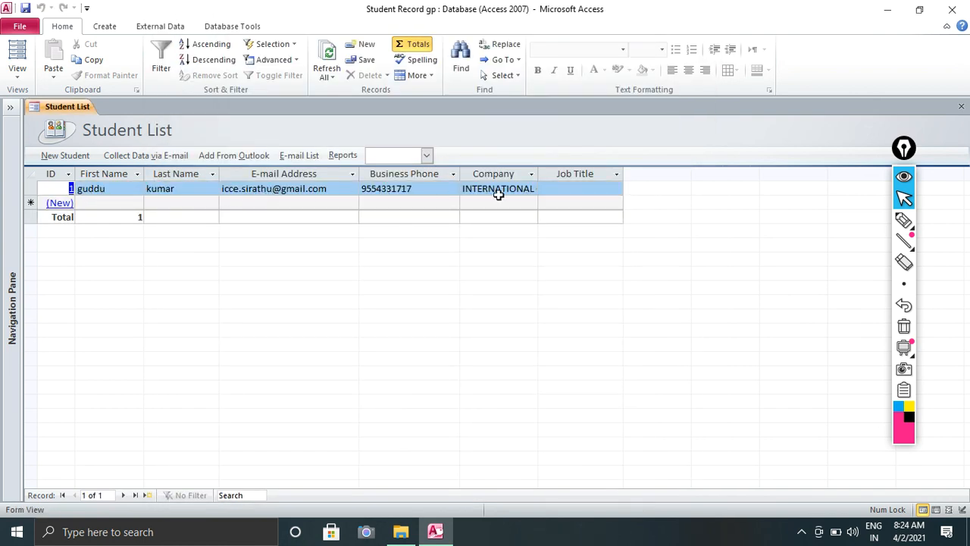
pyautogui.click(71, 190)
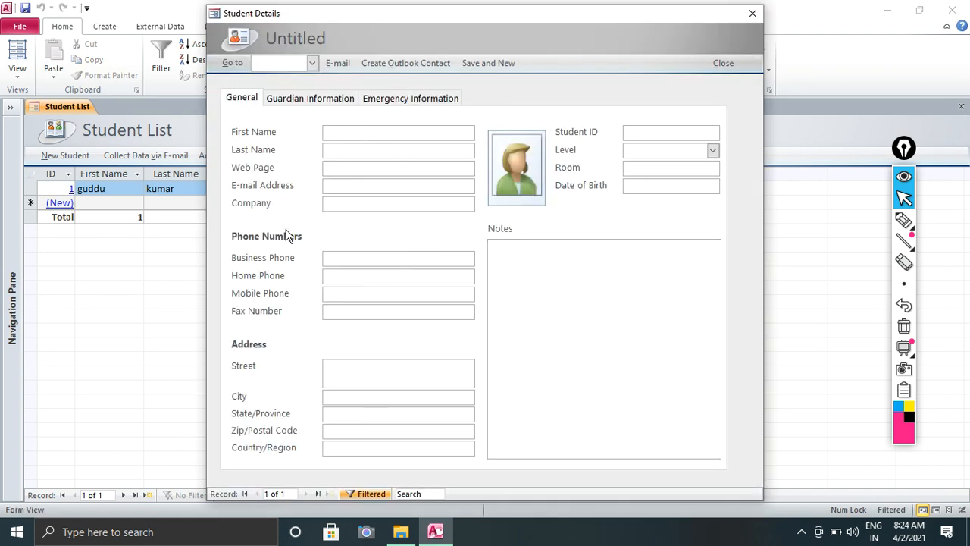
pyautogui.click(757, 17)
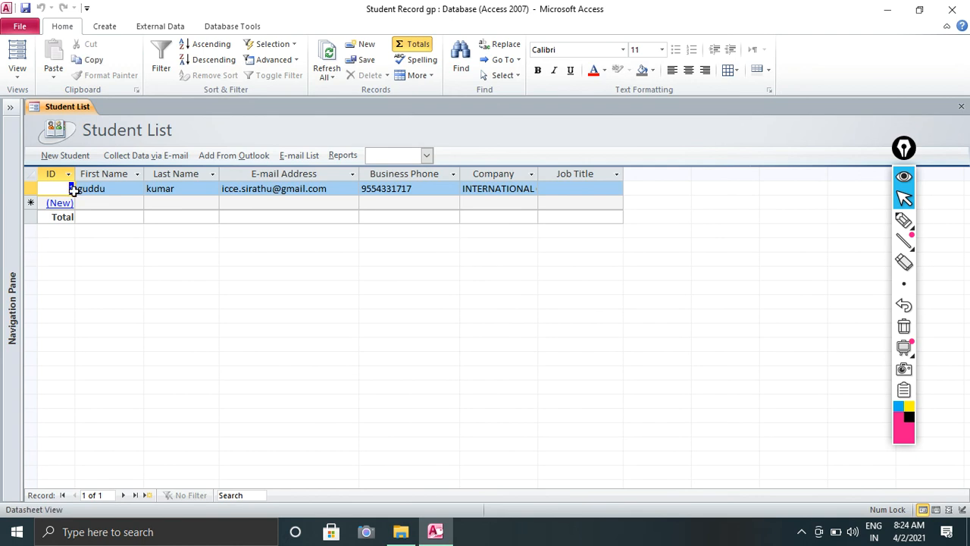
pyautogui.click(70, 200)
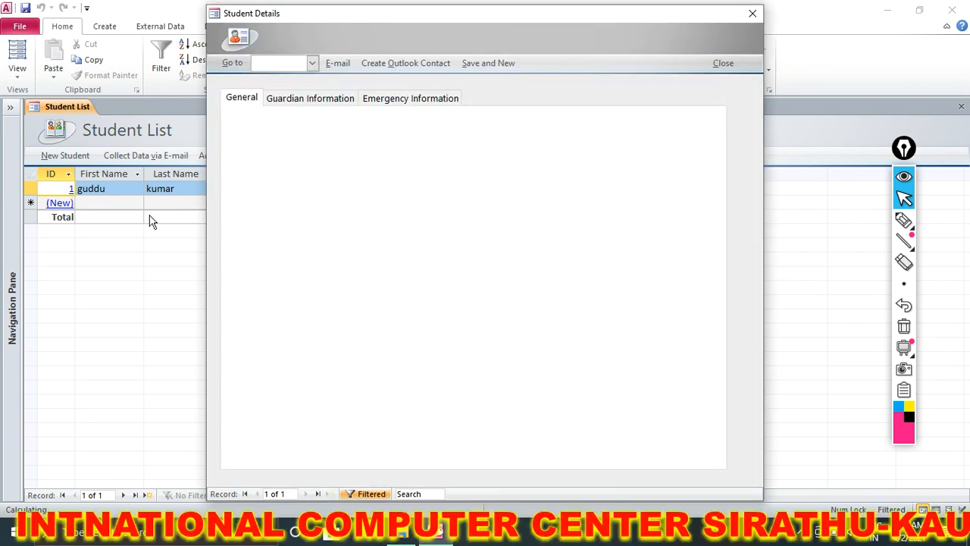
pyautogui.click(753, 13)
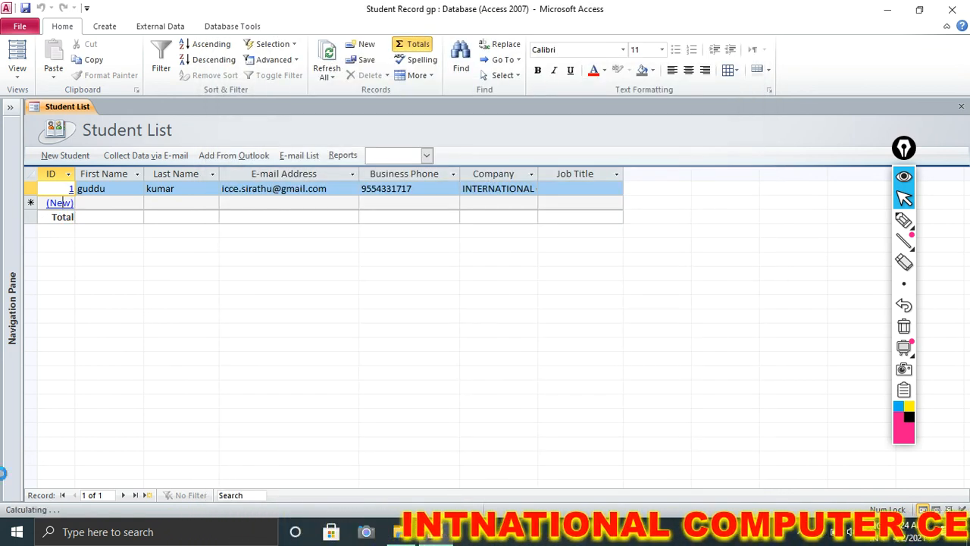
pyautogui.click(60, 203)
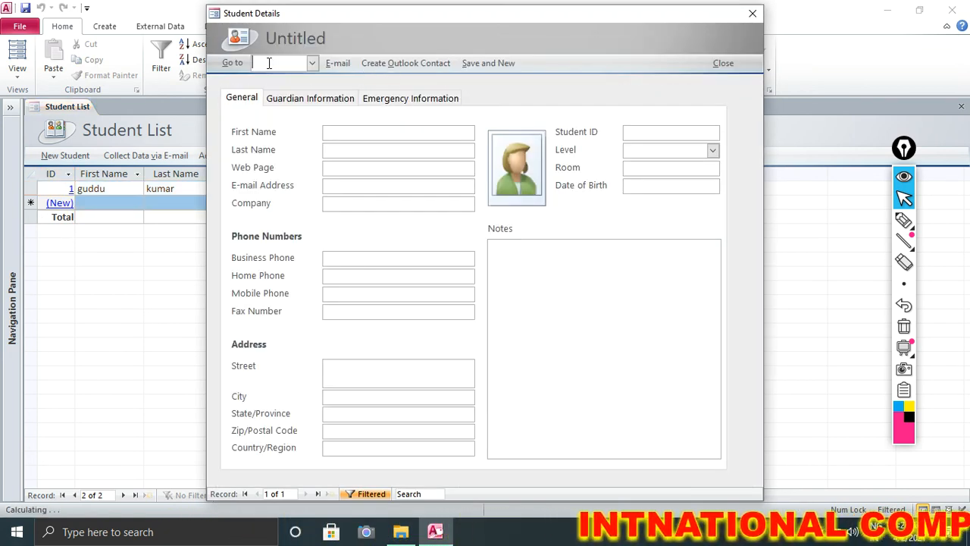
# Try Go to with 'p' and 'g', dismiss the not-in-list messages, and discard the blank form.
pyautogui.write('p')
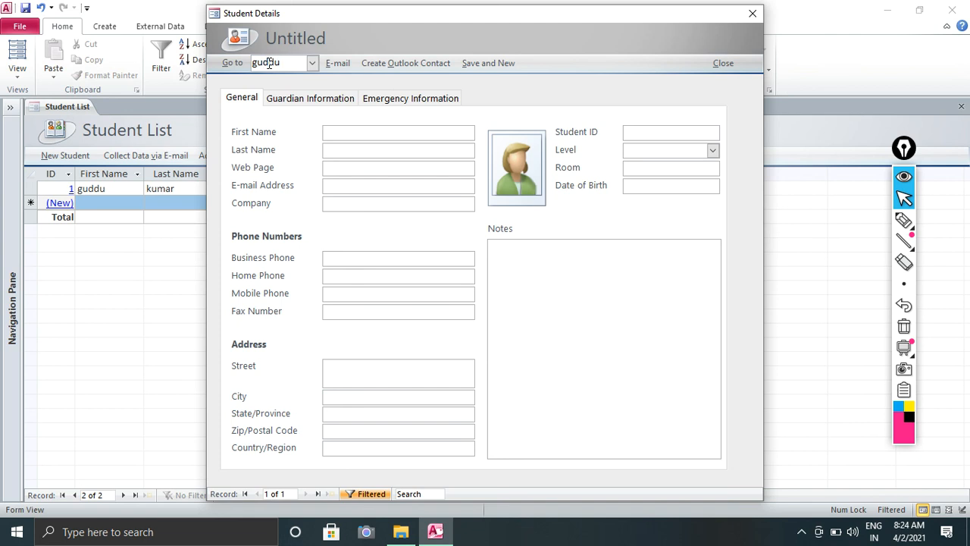
pyautogui.press('Return')
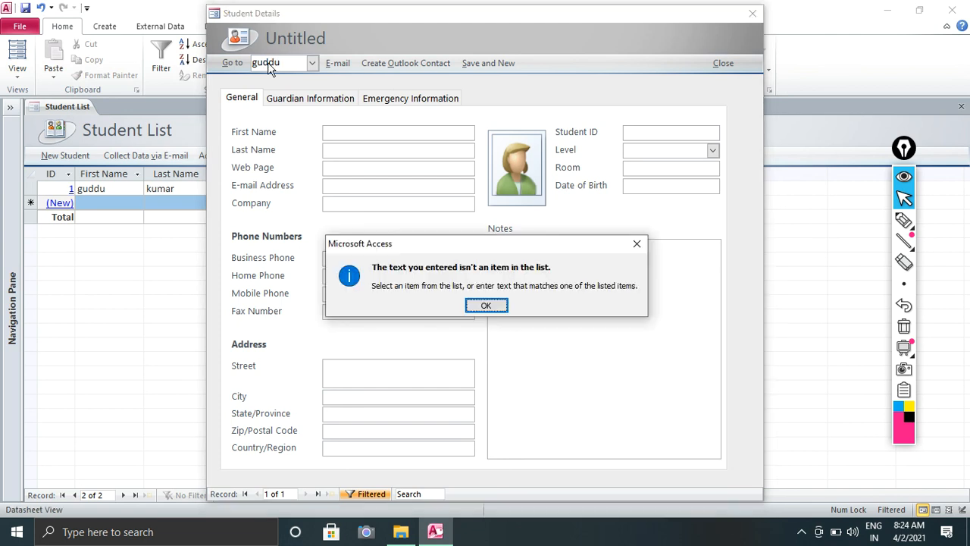
pyautogui.press('Return')
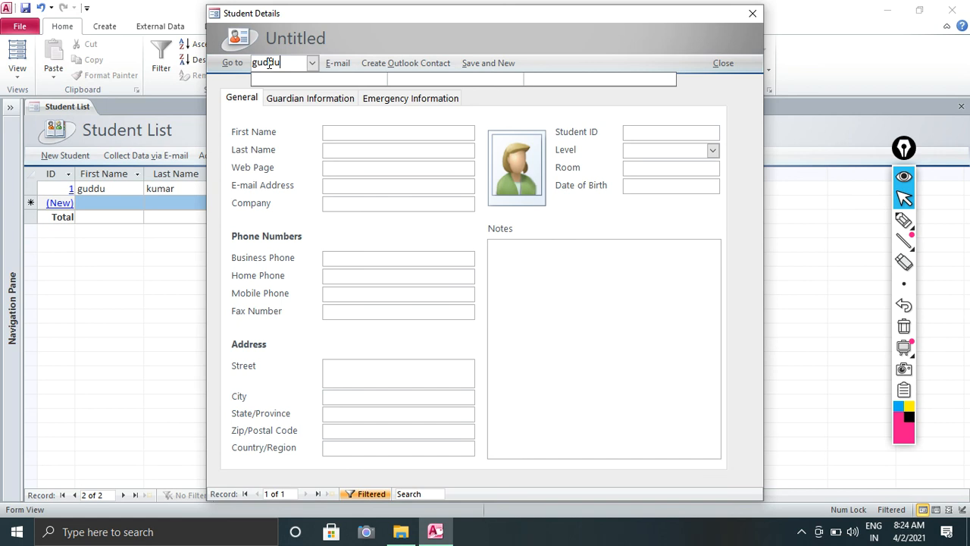
pyautogui.moveTo(286, 62); pyautogui.dragTo(240, 59)
pyautogui.write('g')
pyautogui.press('Return')
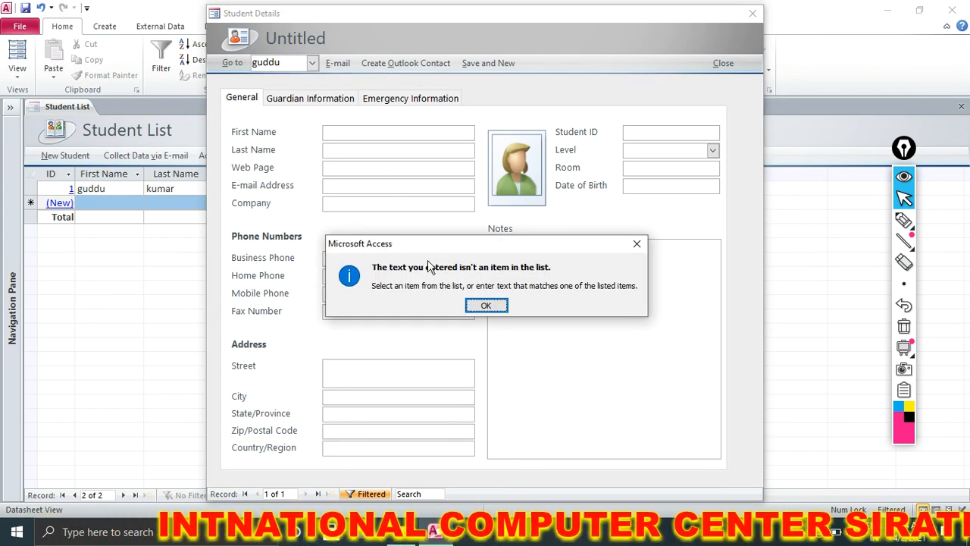
pyautogui.click(486, 305)
pyautogui.click(756, 14)
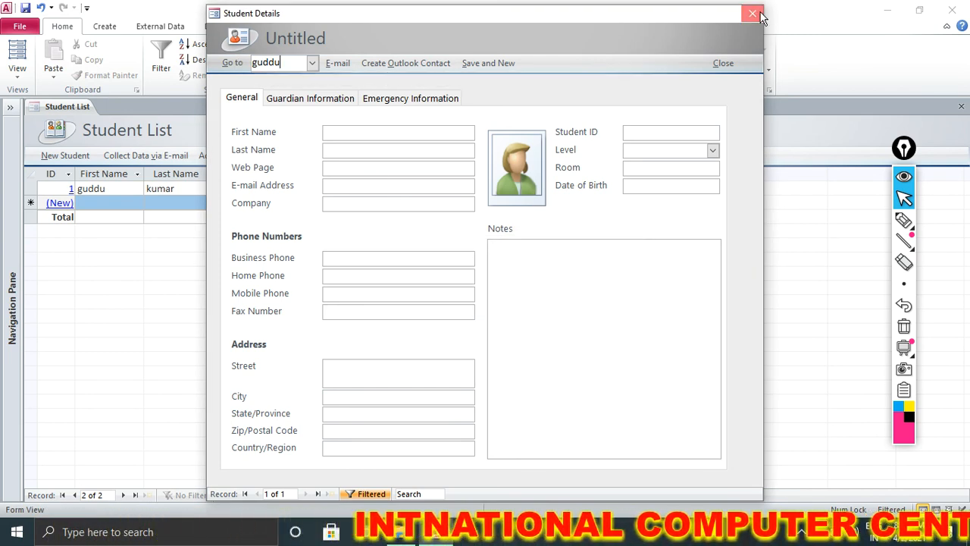
pyautogui.click(487, 305)
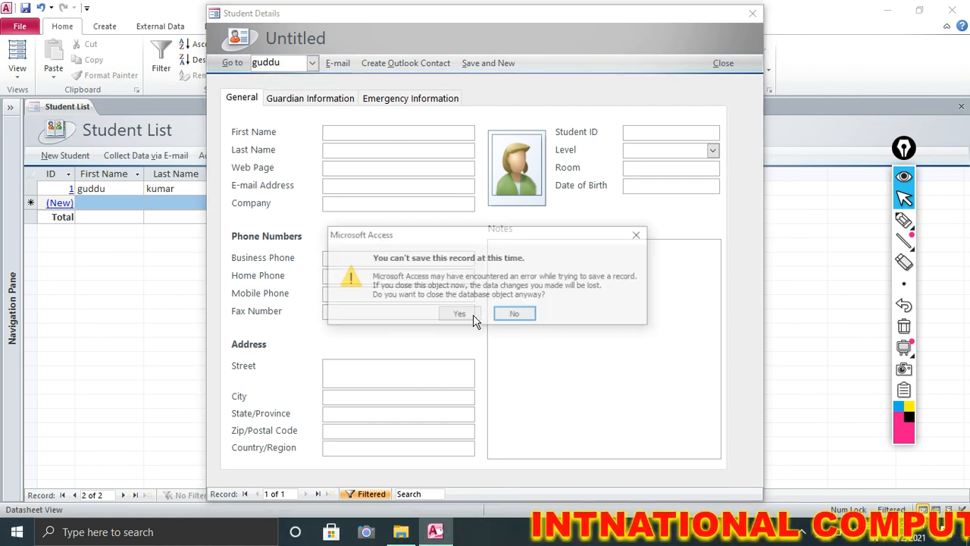
pyautogui.click(475, 316)
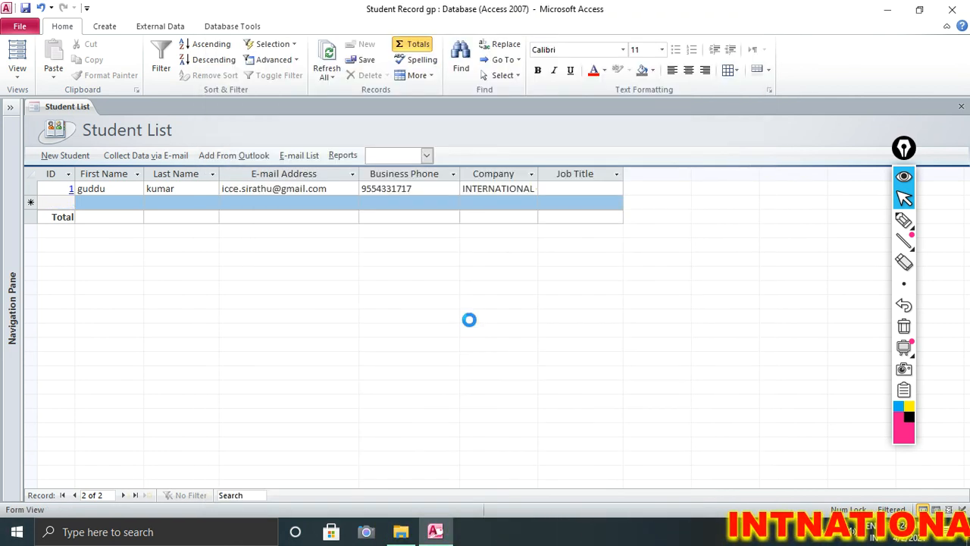
pyautogui.click(71, 189)
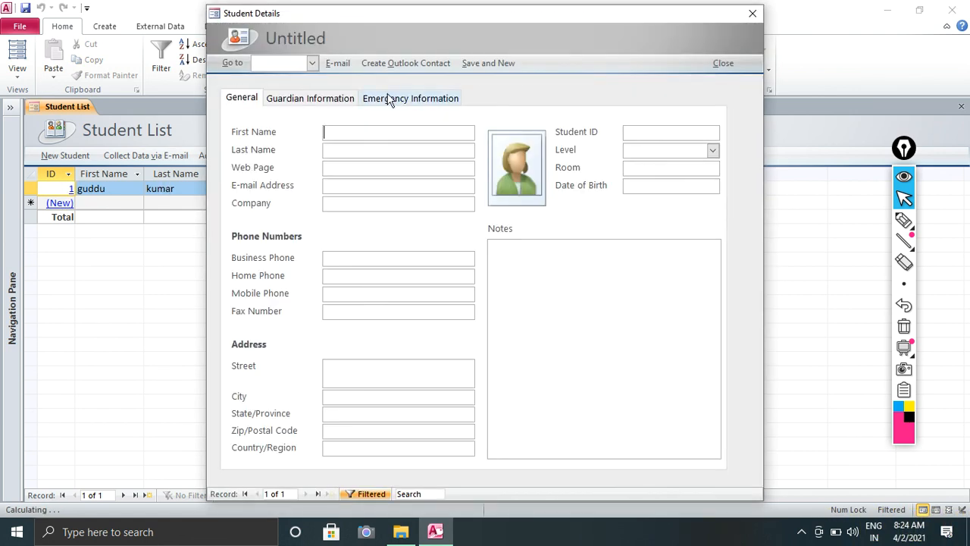
pyautogui.click(754, 14)
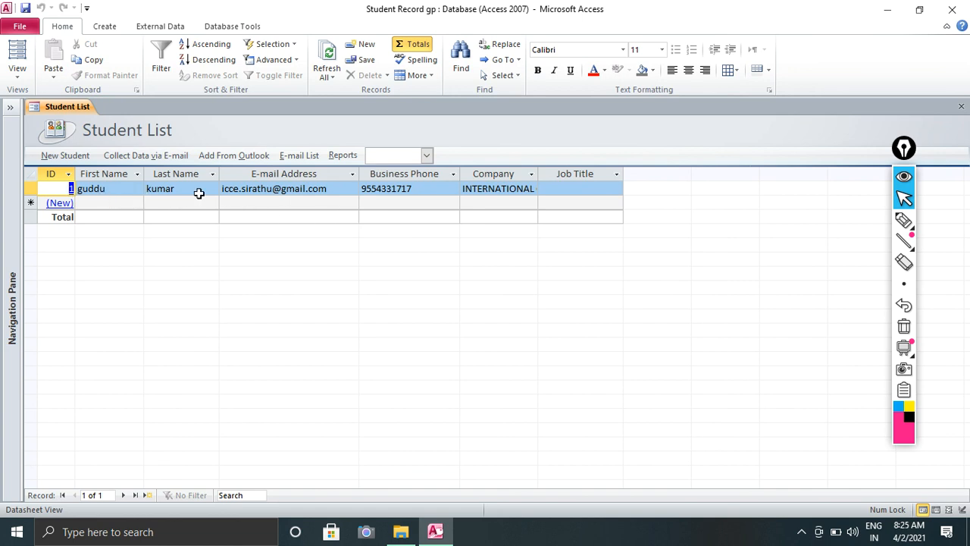
pyautogui.click(60, 203)
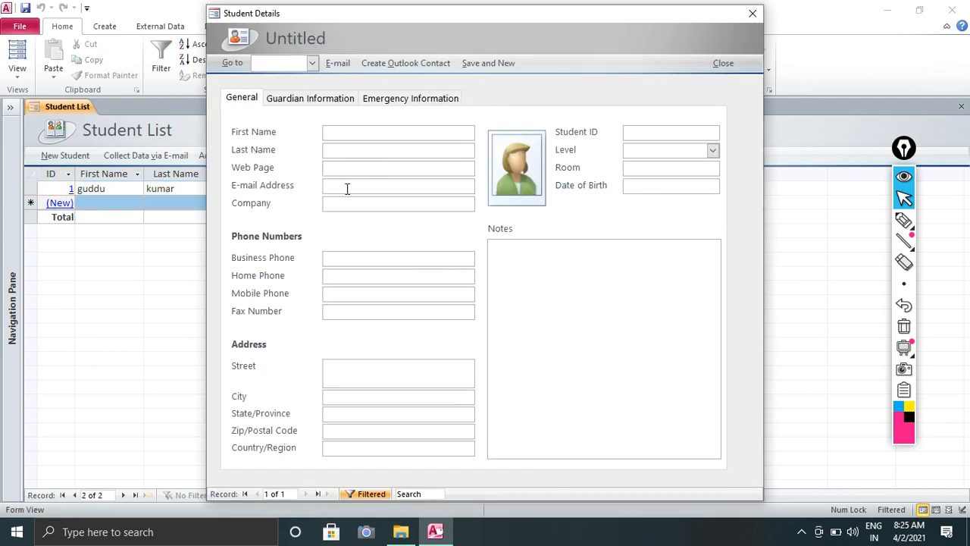
pyautogui.click(759, 21)
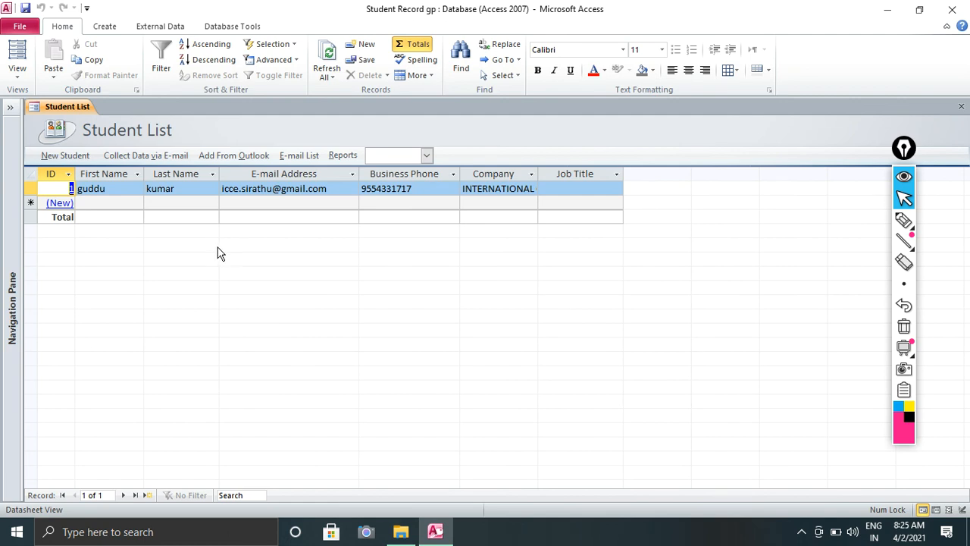